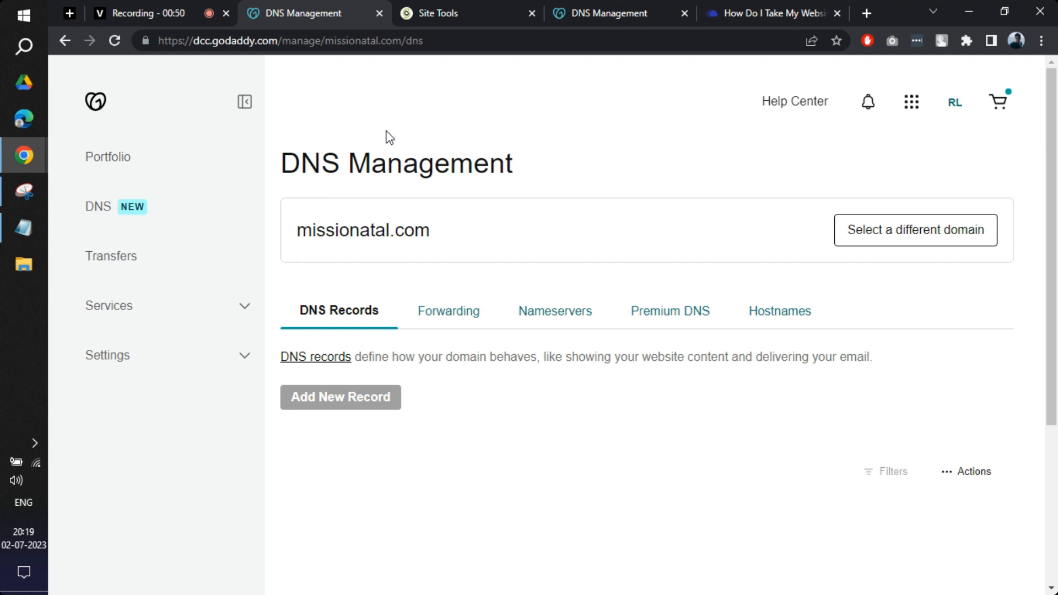
Step: Switch to the SiteGround Site Tools dashboard and look up the name servers listed for missionatal.com
left_click(465, 6)
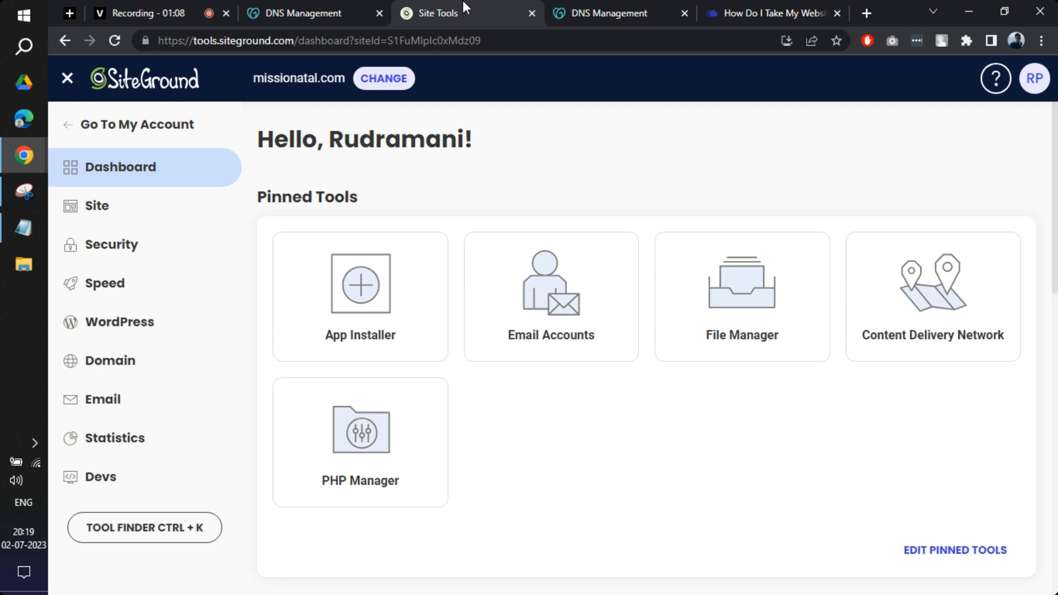
scroll(604, 336, "down", 3)
scroll(606, 340, "down", 3)
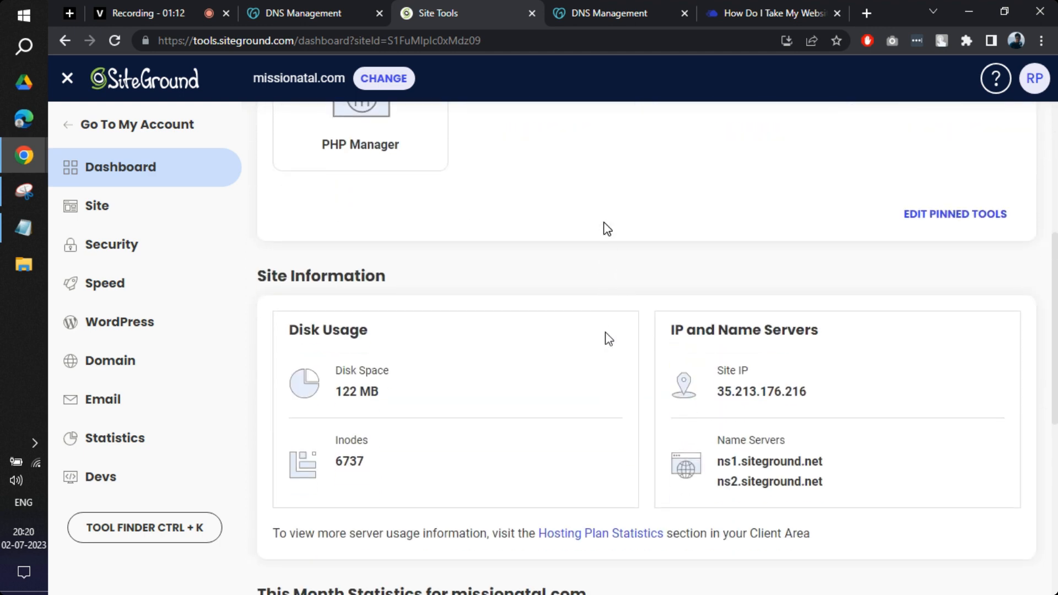
scroll(608, 338, "down", 1)
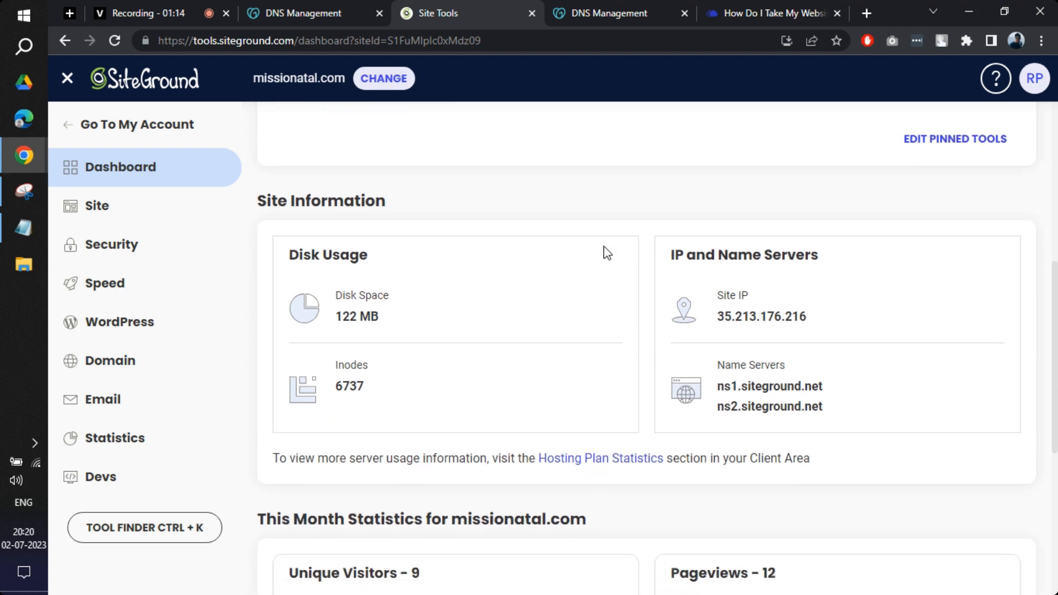
triple_click(743, 387)
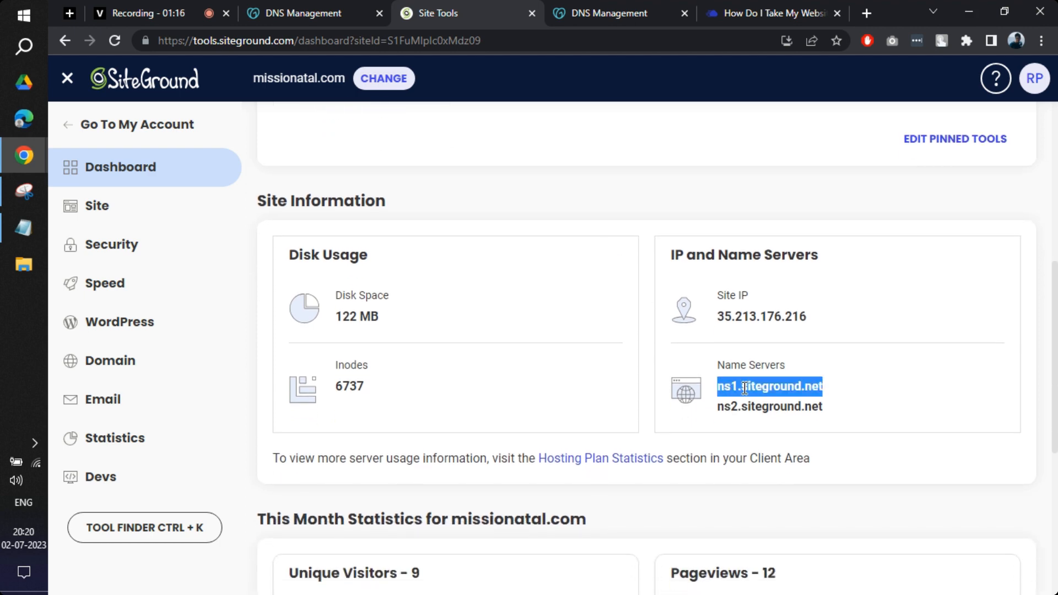
triple_click(744, 387)
triple_click(755, 404)
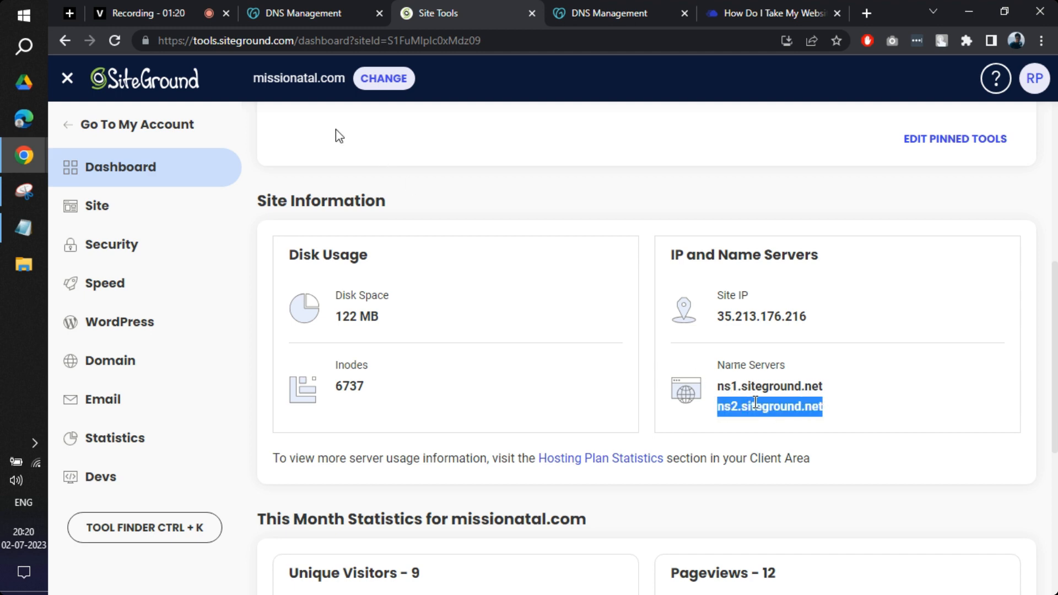
Step: Open the nameserver settings of missionatal.com in GoDaddy and compare them with the SiteGround name servers
left_click(306, 8)
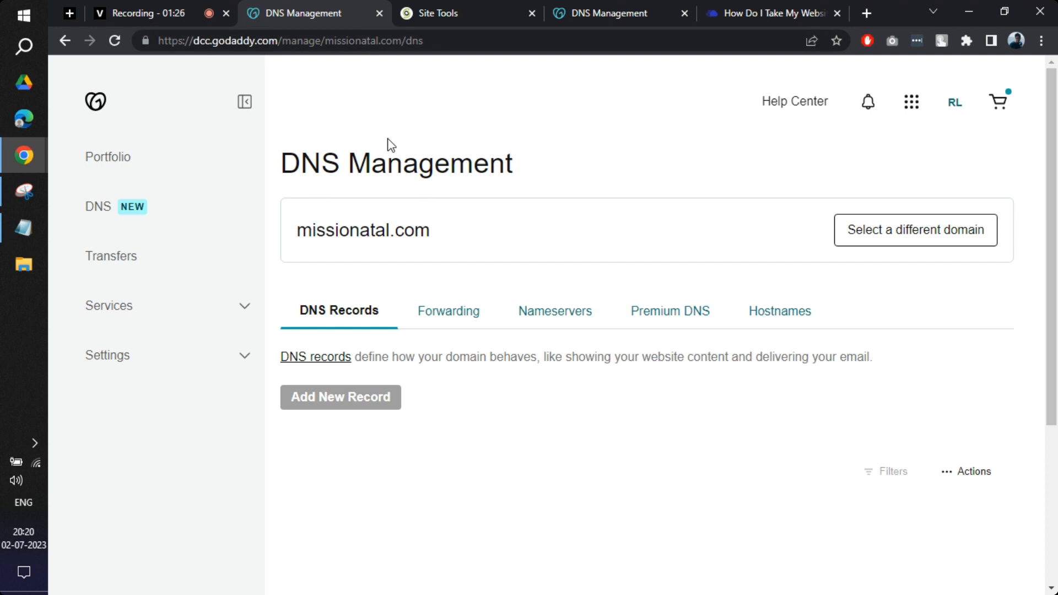
left_click(561, 313)
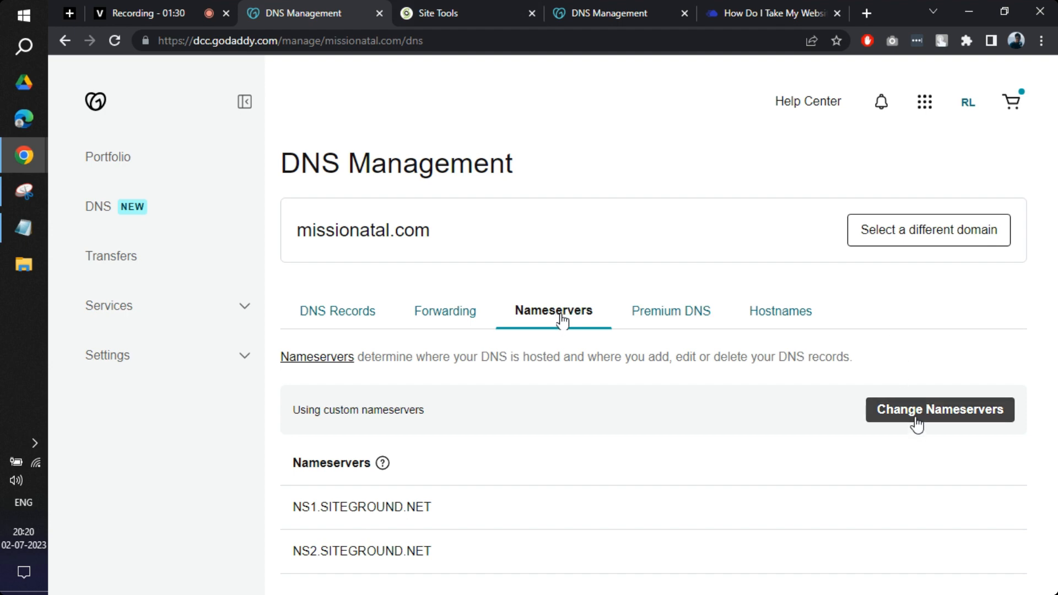
left_click(493, 11)
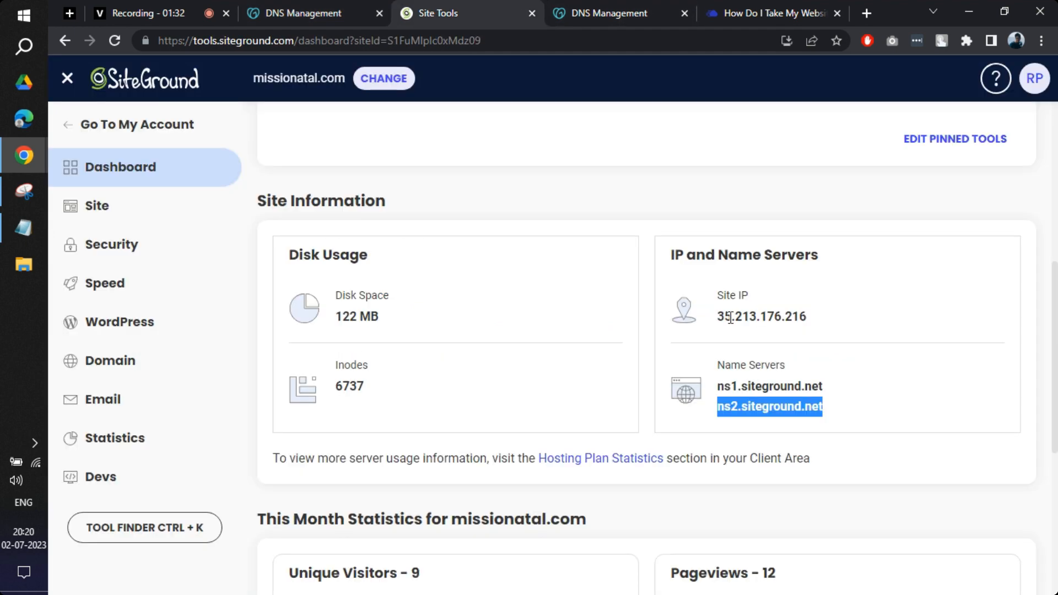
triple_click(774, 387)
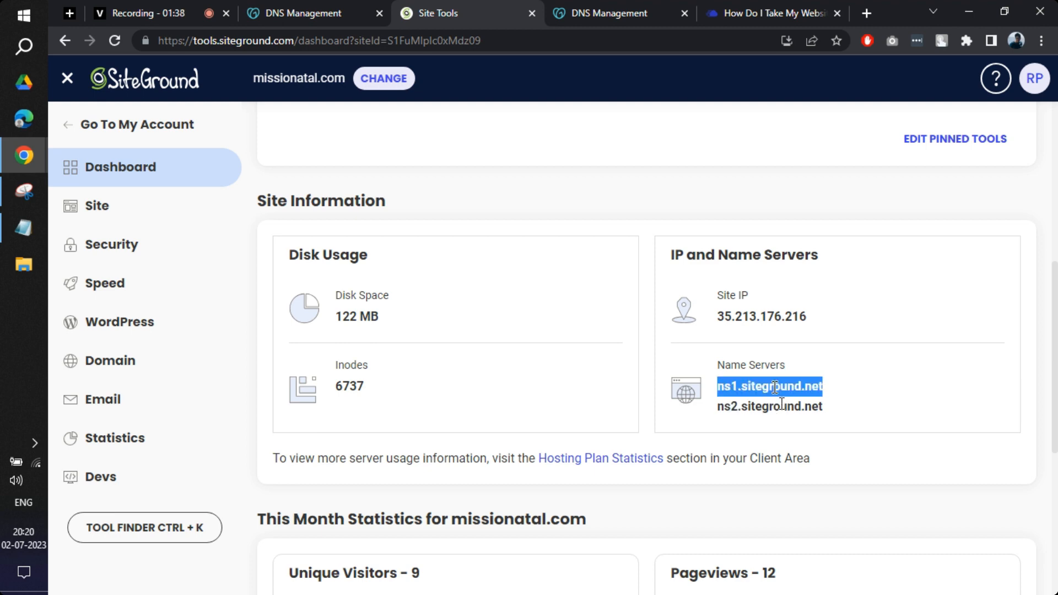
left_click(302, 9)
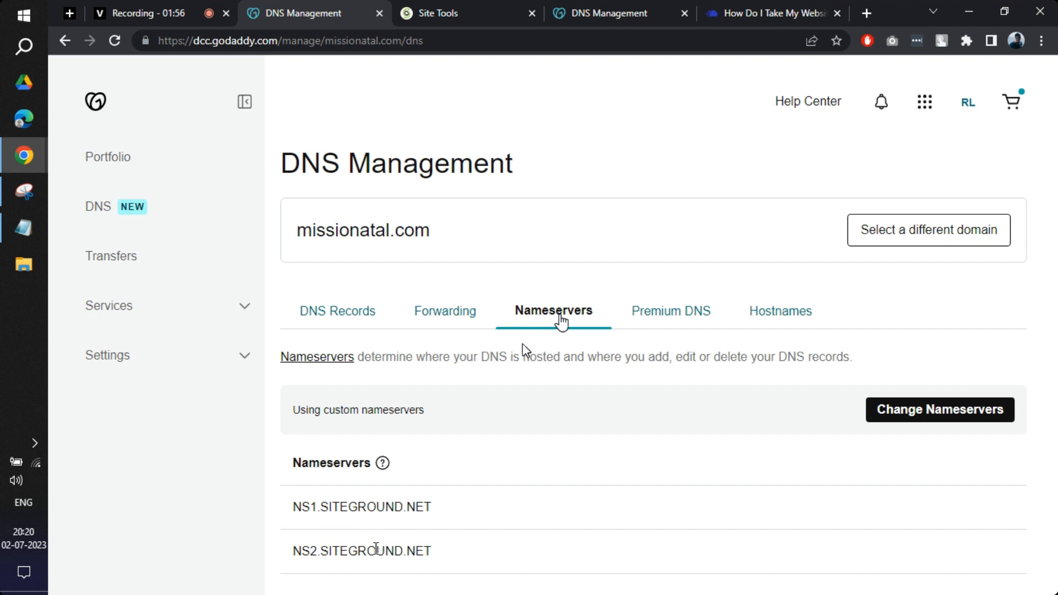
Step: Close the missionatal.com DNS and SiteGround pages, and switch to the Cloudways article on taking a website live
left_click(380, 9)
left_click(380, 9)
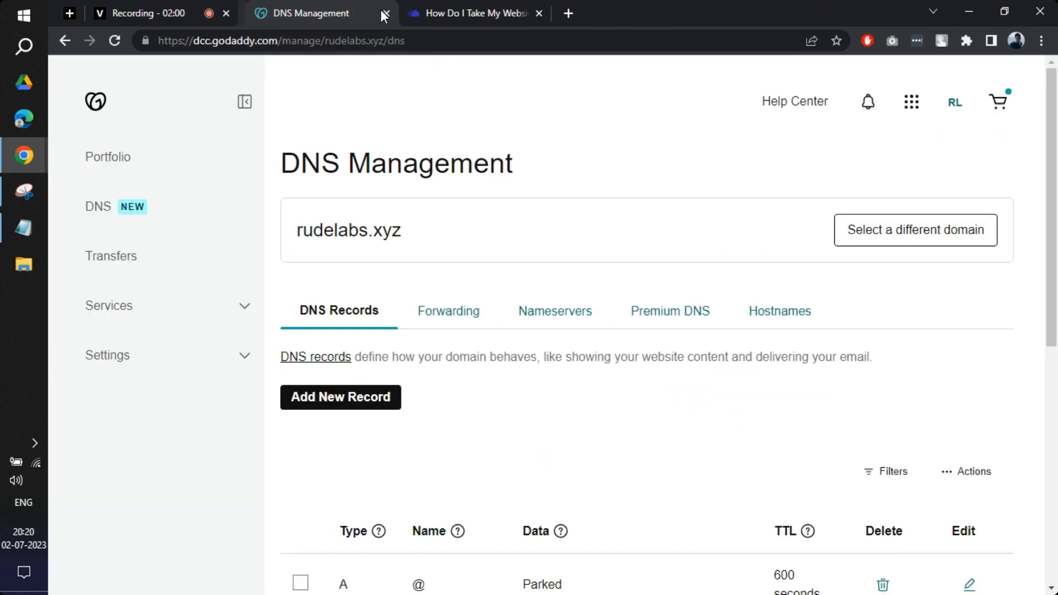
left_click(436, 6)
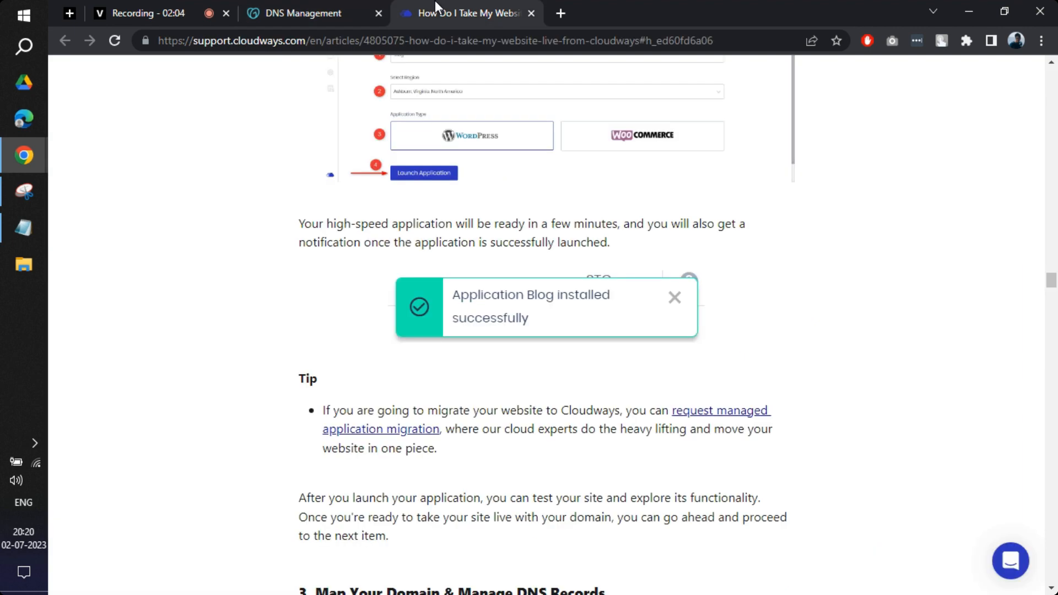
Step: Find the "Map Your Domain & Manage DNS Records" section and open its instructions for a non-Cloudflare domain
scroll(477, 250, "up", 2)
scroll(477, 250, "up", 8)
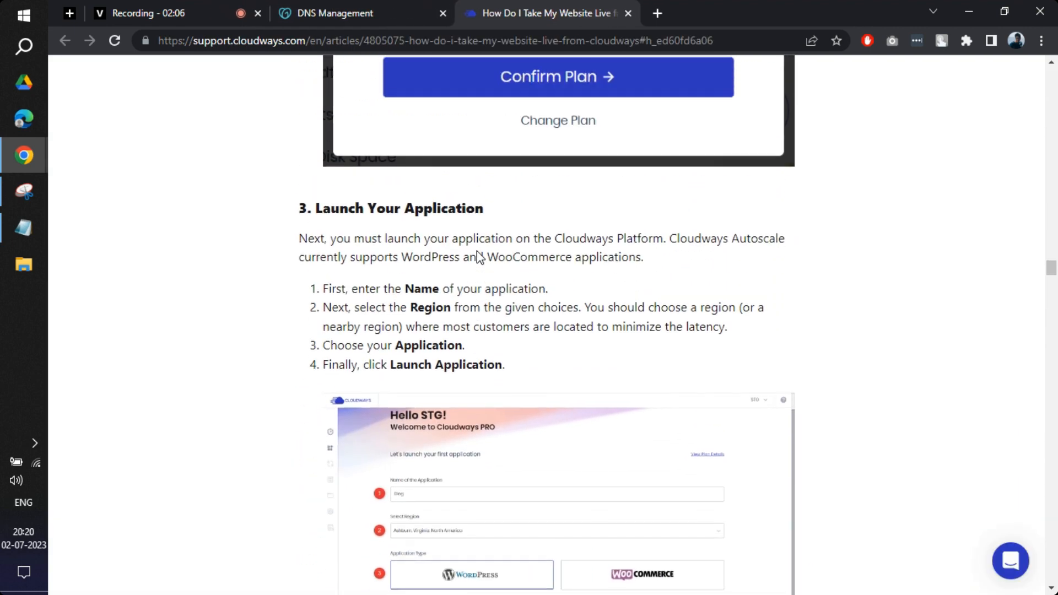
scroll(477, 250, "down", 16)
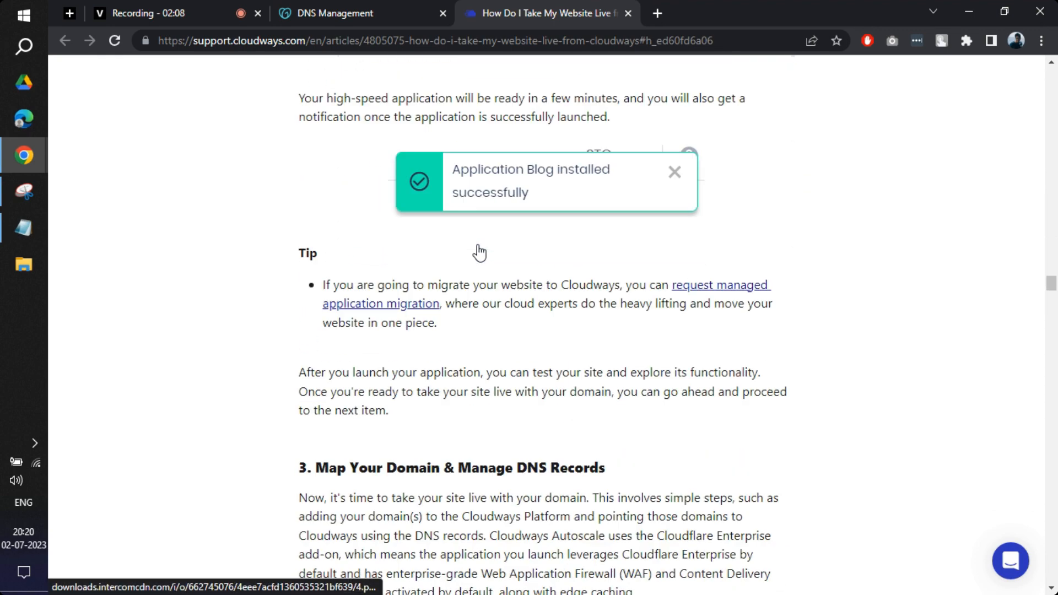
scroll(477, 250, "down", 3)
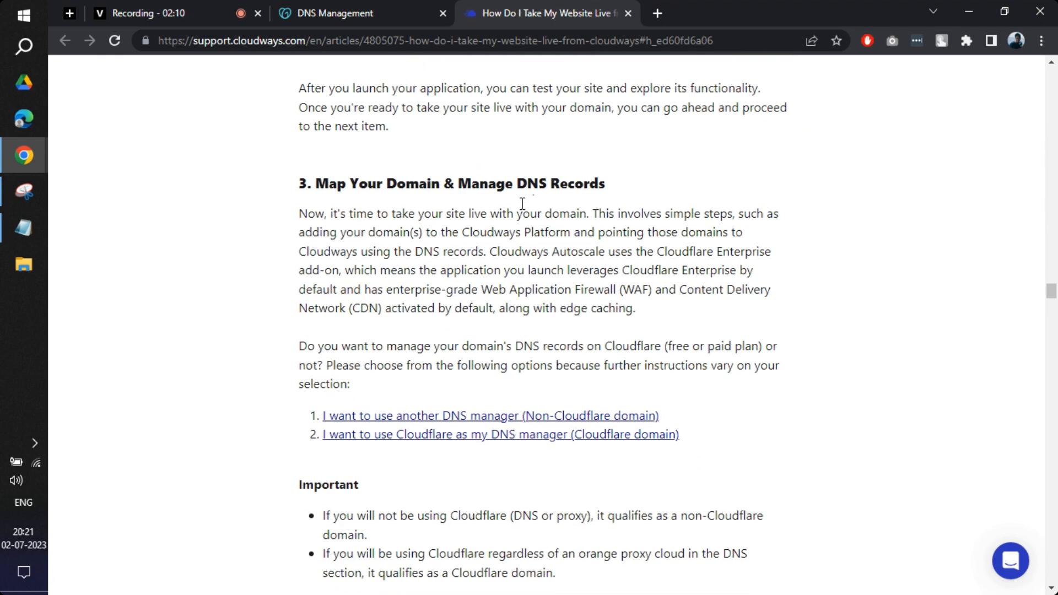
left_click_drag(518, 182, 621, 189)
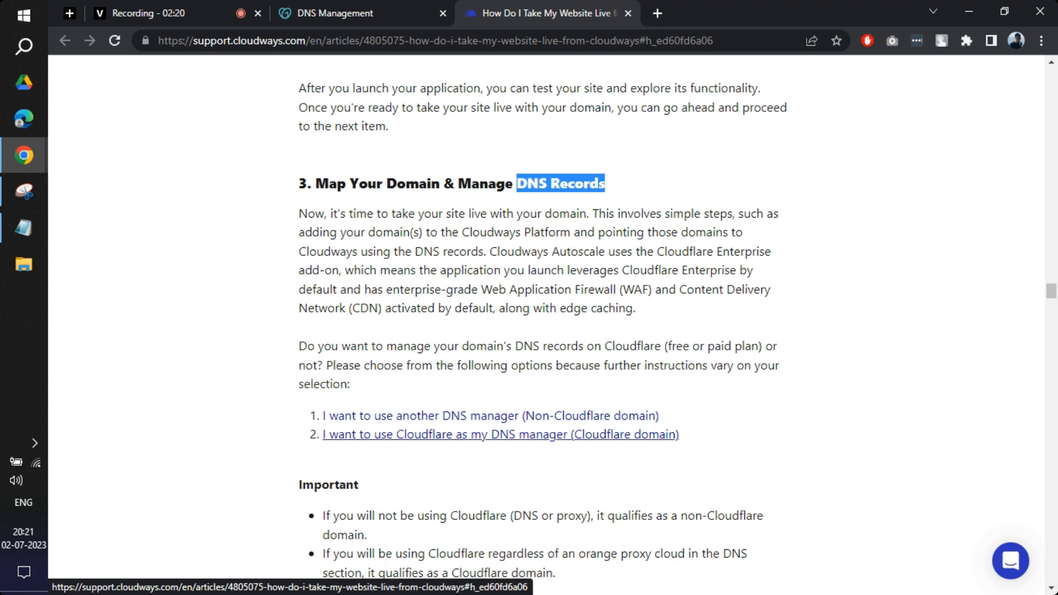
left_click(439, 419)
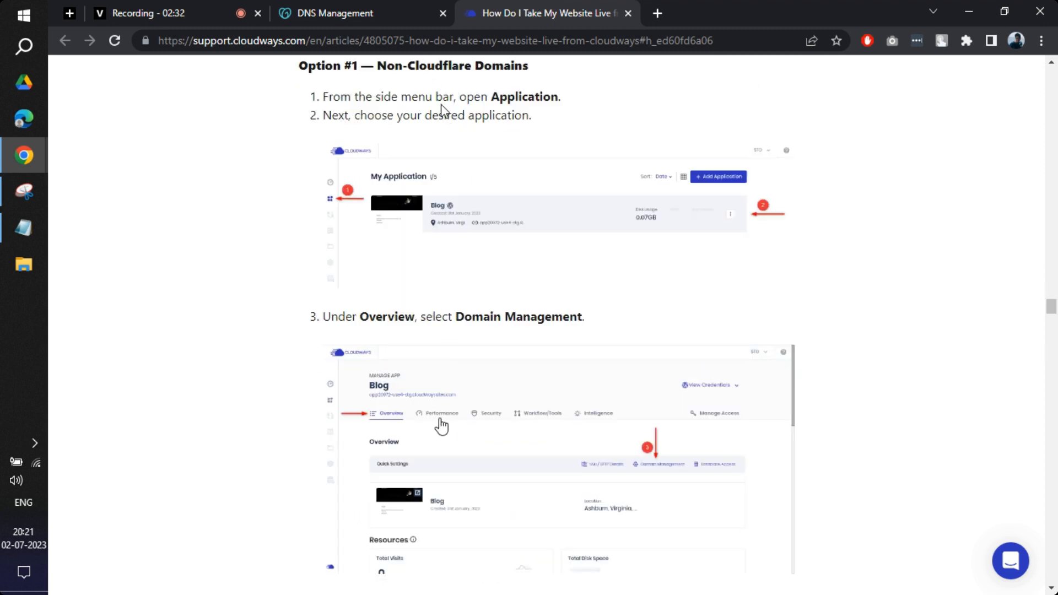
Step: Review the non-Cloudflare instructions for opening the application's Domain Management and adding a domain
double_click(504, 97)
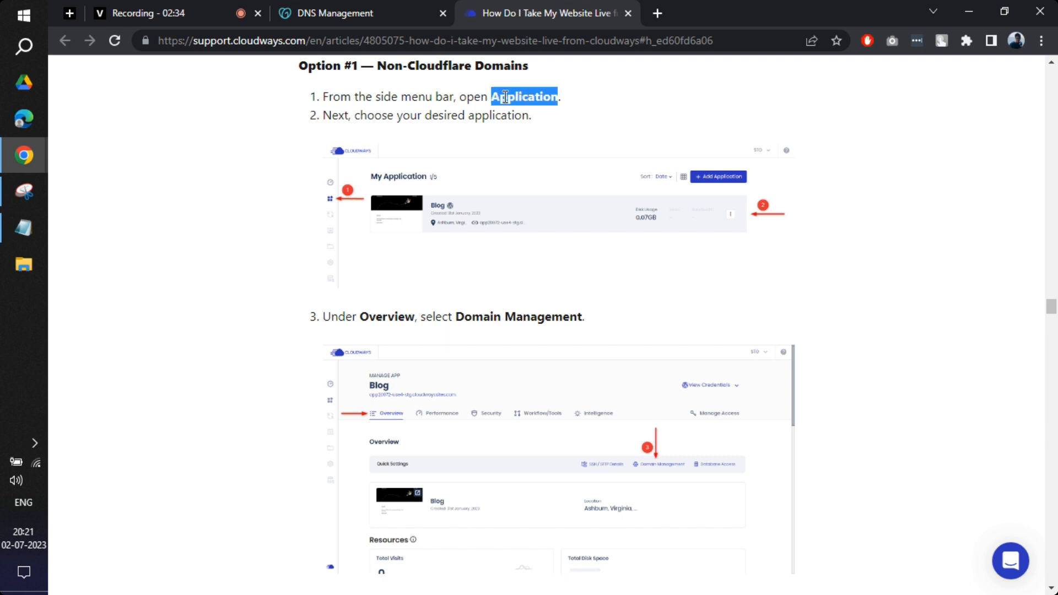
left_click_drag(457, 316, 588, 319)
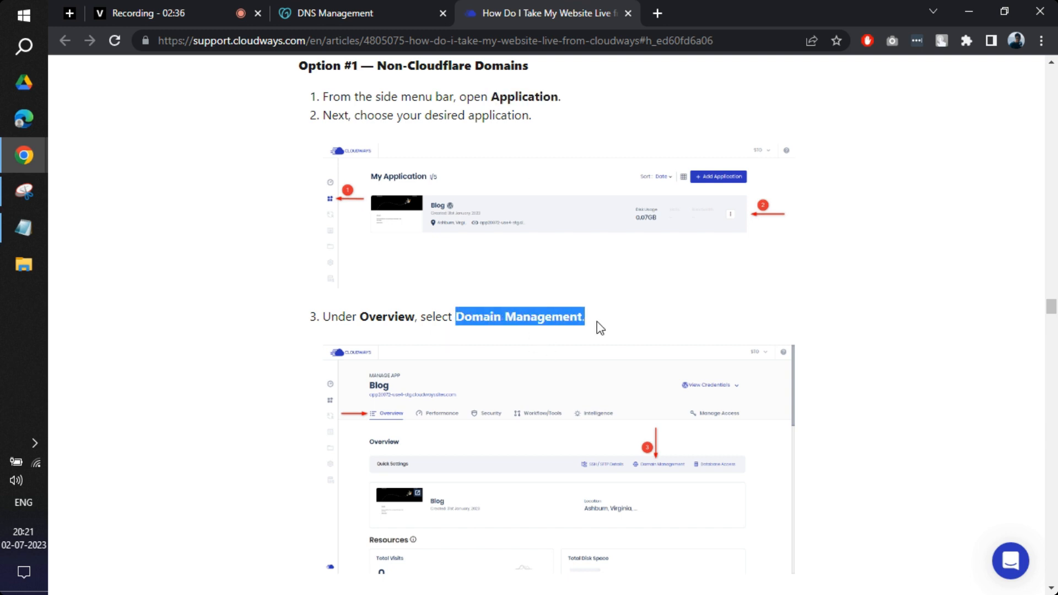
scroll(599, 326, "down", 7)
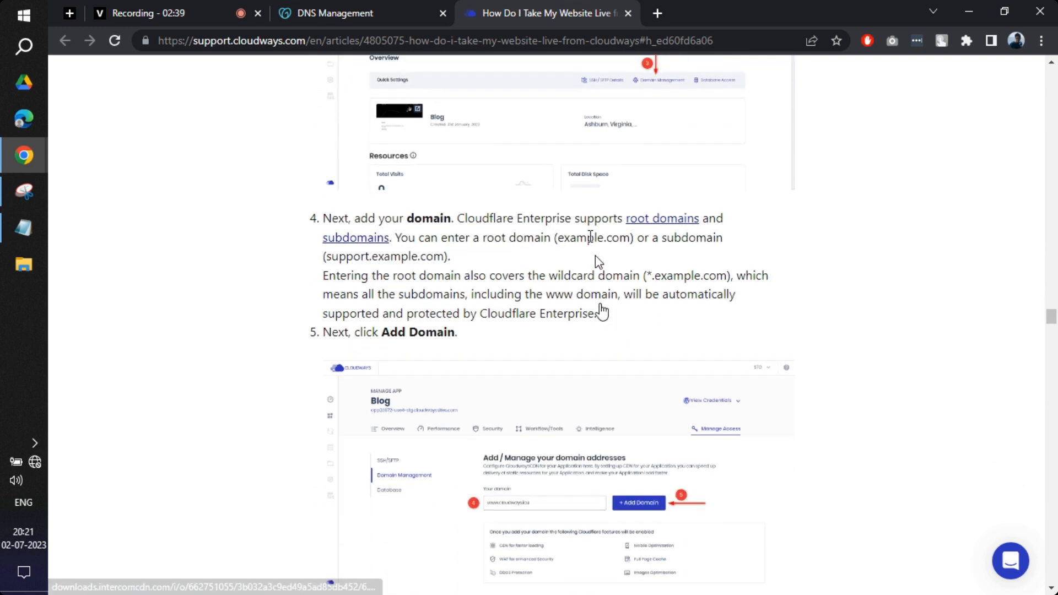
scroll(598, 306, "down", 3)
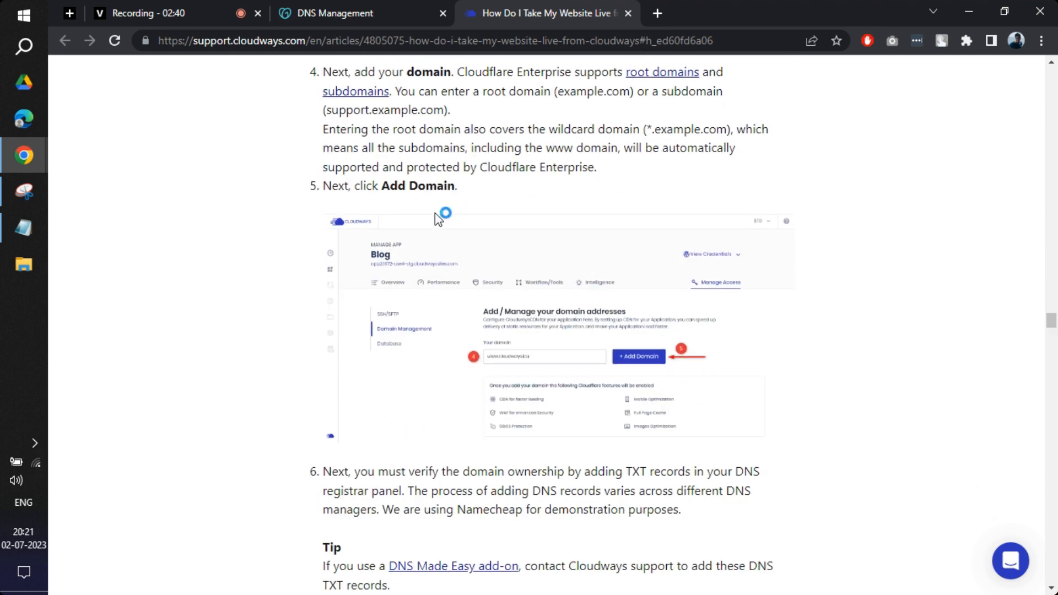
left_click_drag(389, 184, 449, 184)
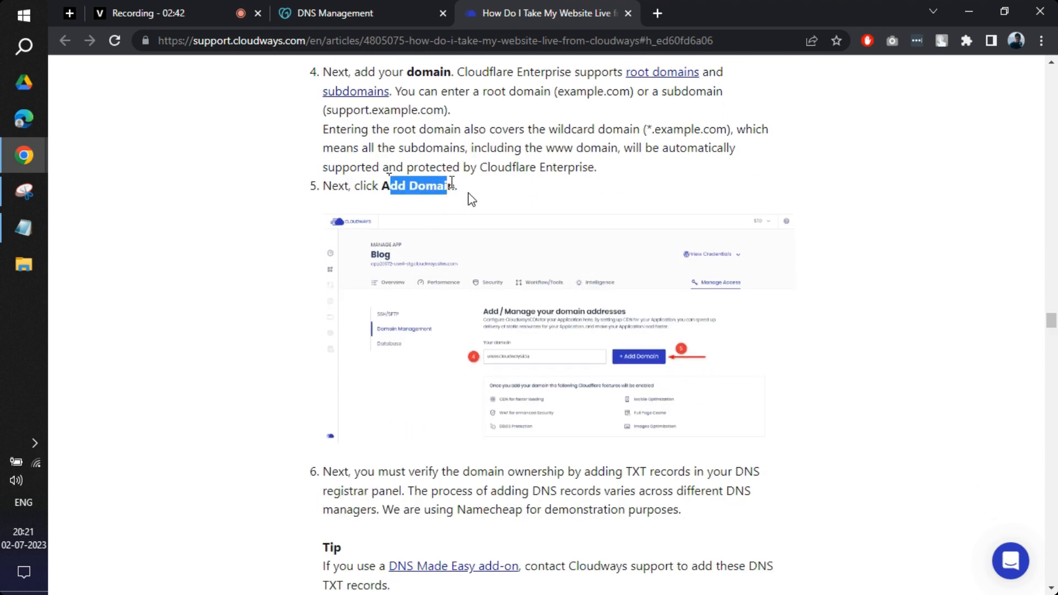
scroll(498, 243, "down", 3)
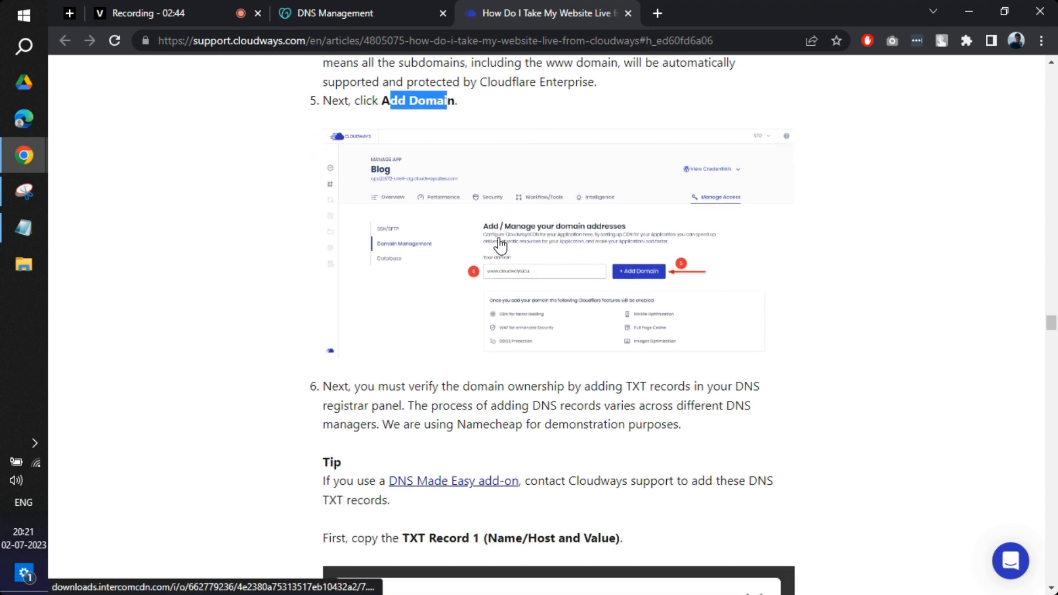
Step: Examine the domain ownership verification instructions and the name and value fields of TXT Record 1 and TXT Record 2
scroll(633, 258, "down", 1)
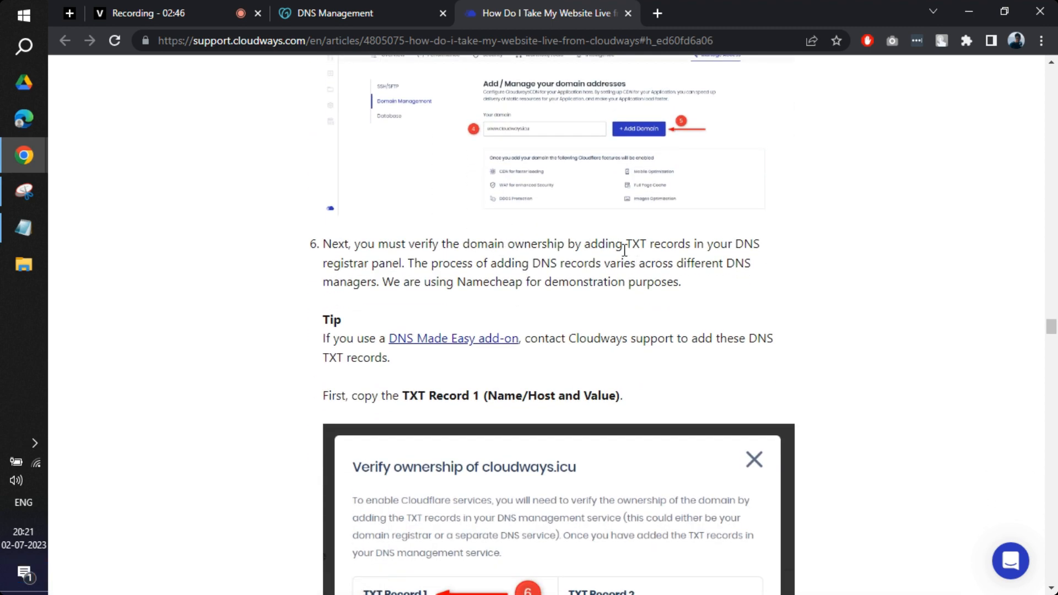
scroll(634, 379, "down", 4)
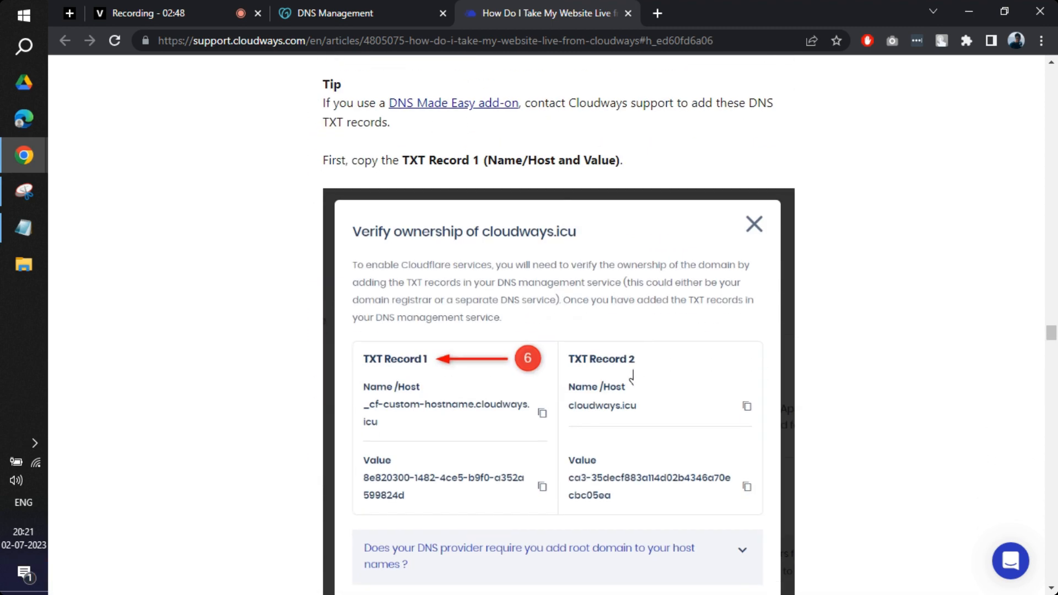
scroll(634, 378, "down", 1)
scroll(628, 375, "down", 1)
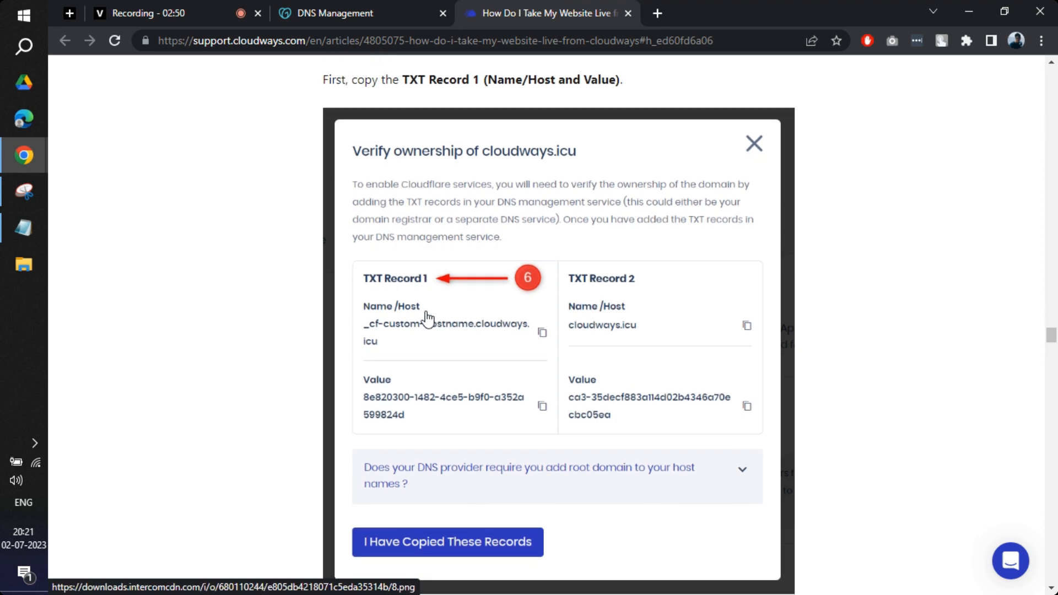
scroll(476, 317, "down", 1)
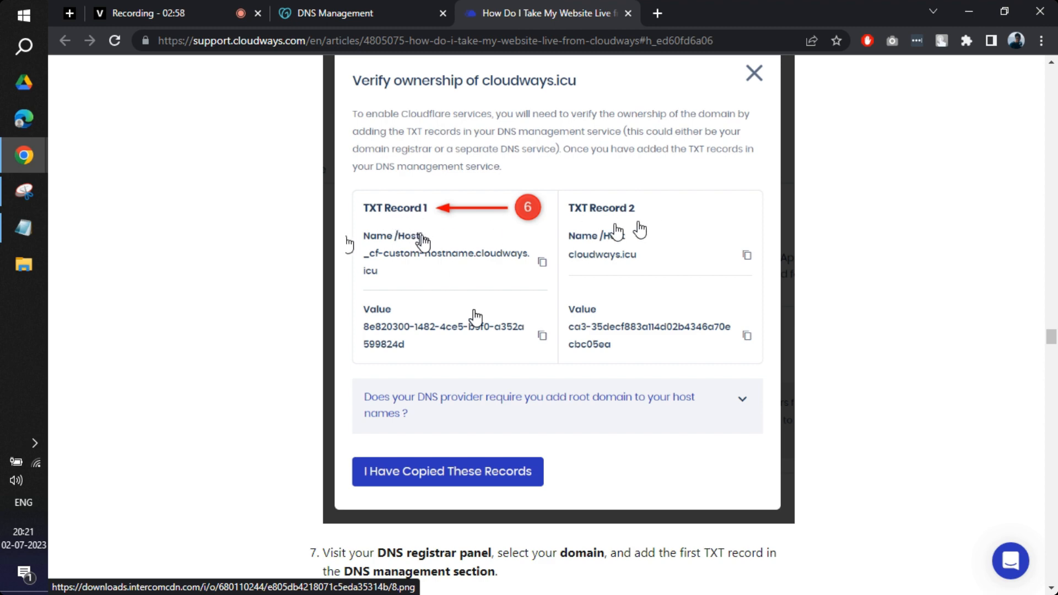
scroll(595, 284, "down", 1)
scroll(390, 368, "up", 1)
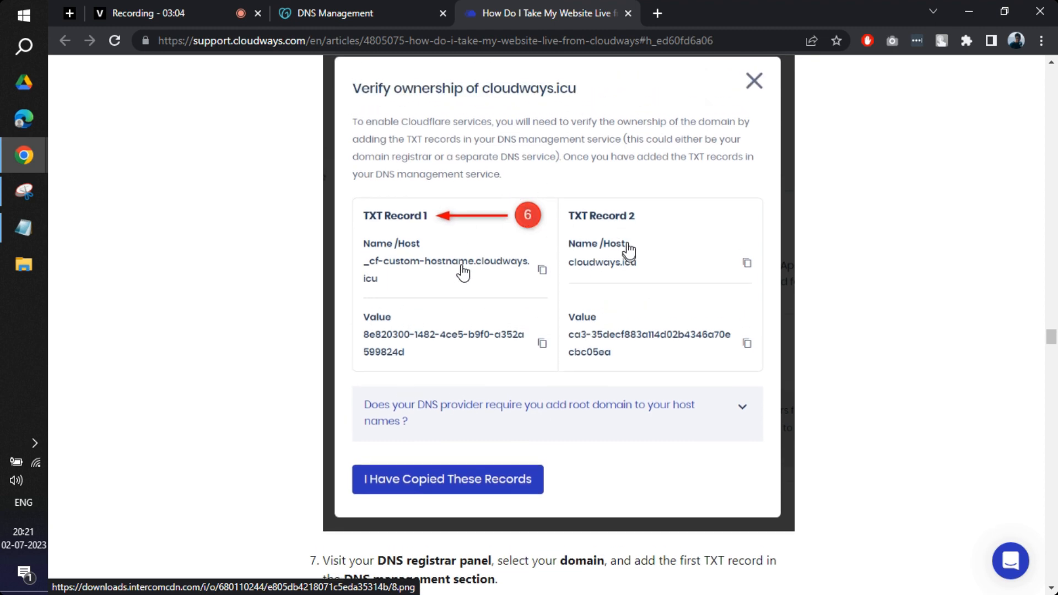
Step: Switch to GoDaddy DNS Management for rudelabs.xyz and check its two nameservers
left_click(352, 2)
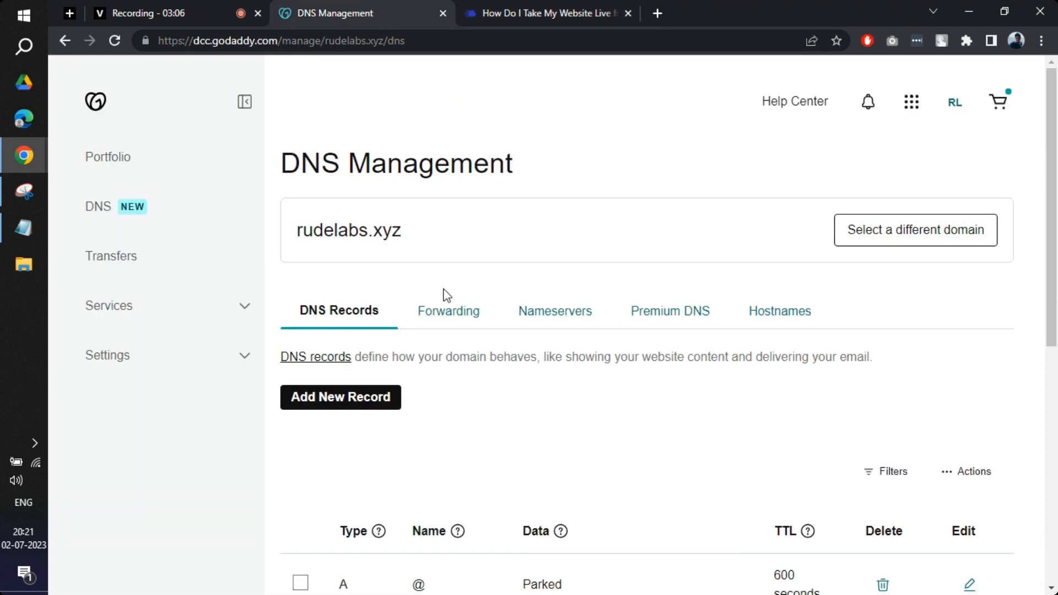
left_click(573, 313)
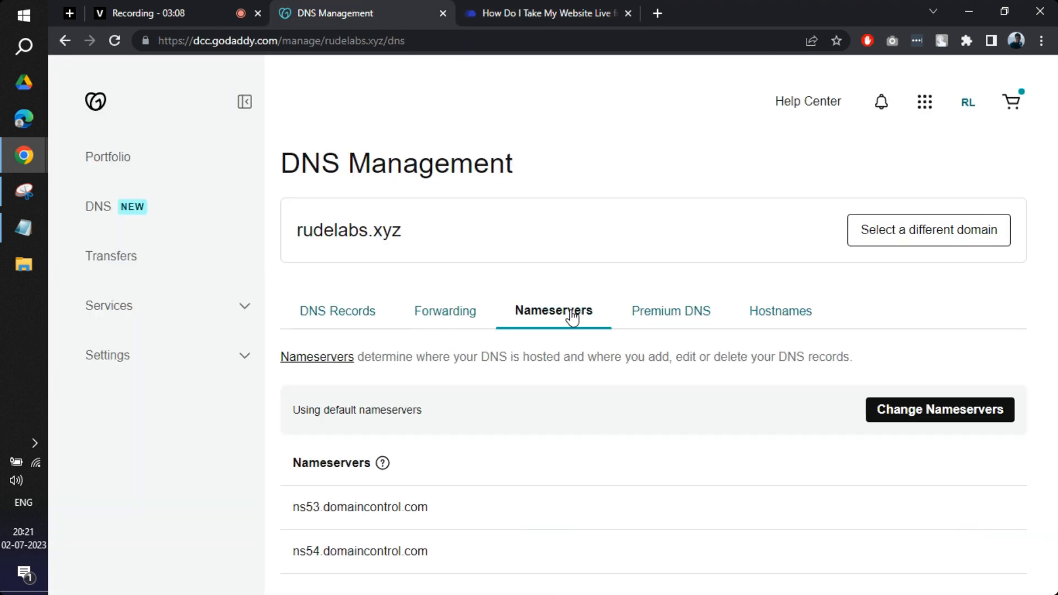
triple_click(358, 506)
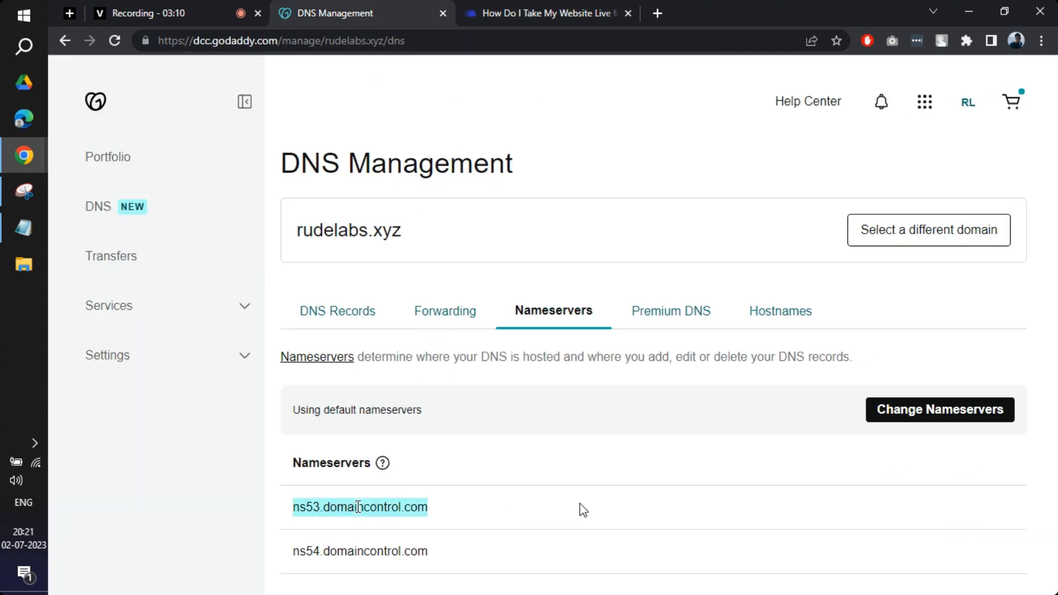
triple_click(365, 551)
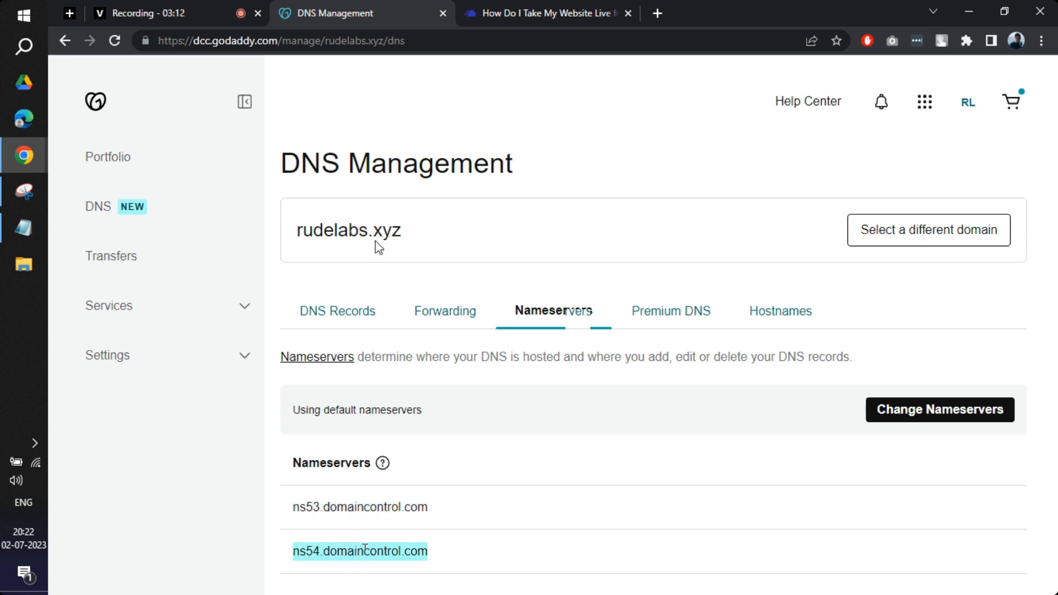
Step: Review the existing DNS records of rudelabs.xyz, then return to the TXT record instructions in the Cloudways article
left_click(358, 314)
scroll(477, 307, "down", 5)
left_click(477, 306)
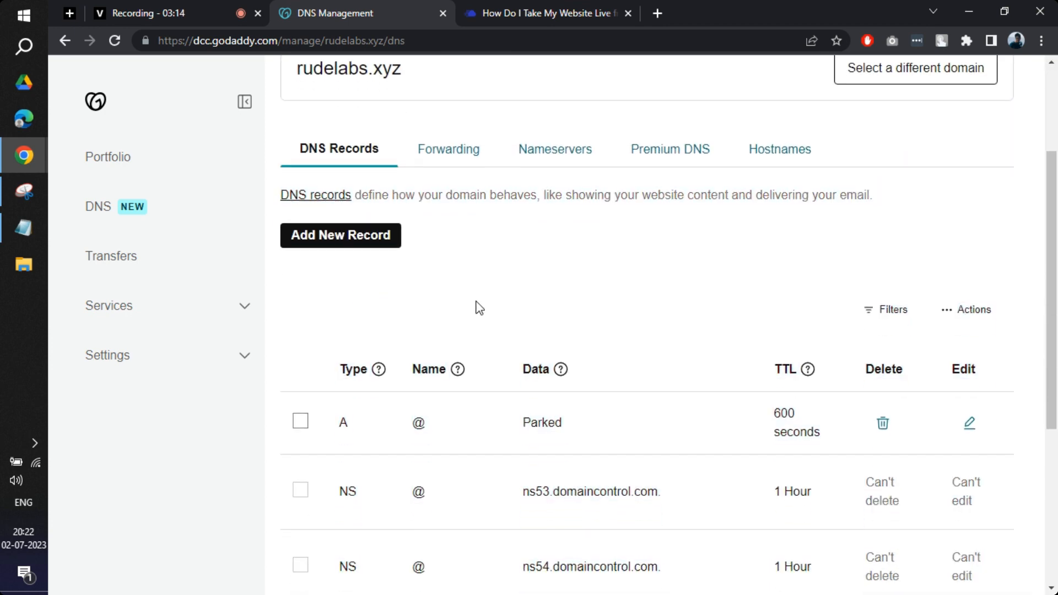
scroll(405, 458, "down", 2)
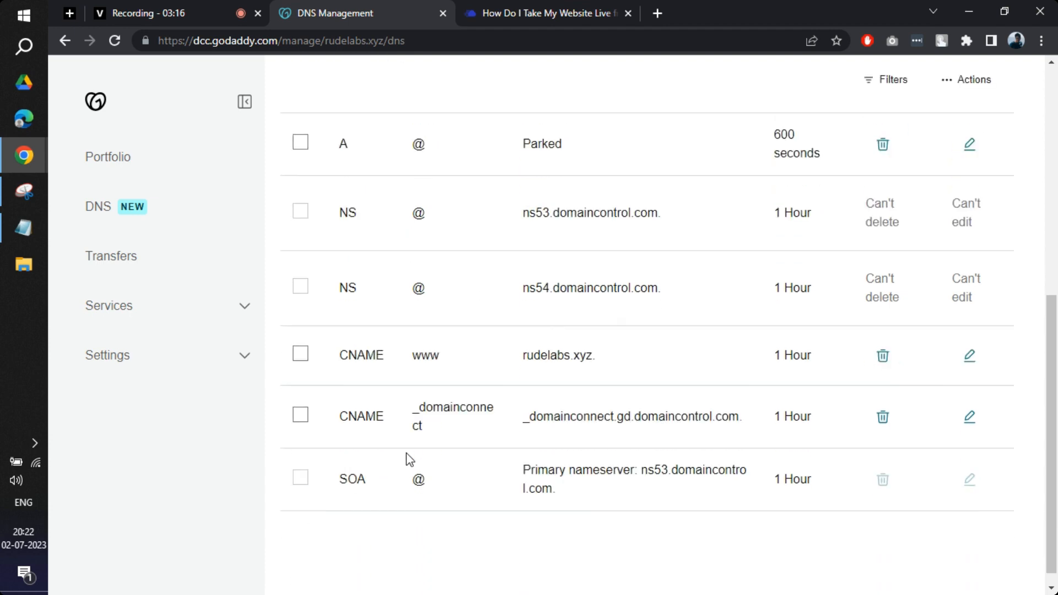
scroll(408, 449, "up", 2)
left_click(548, 12)
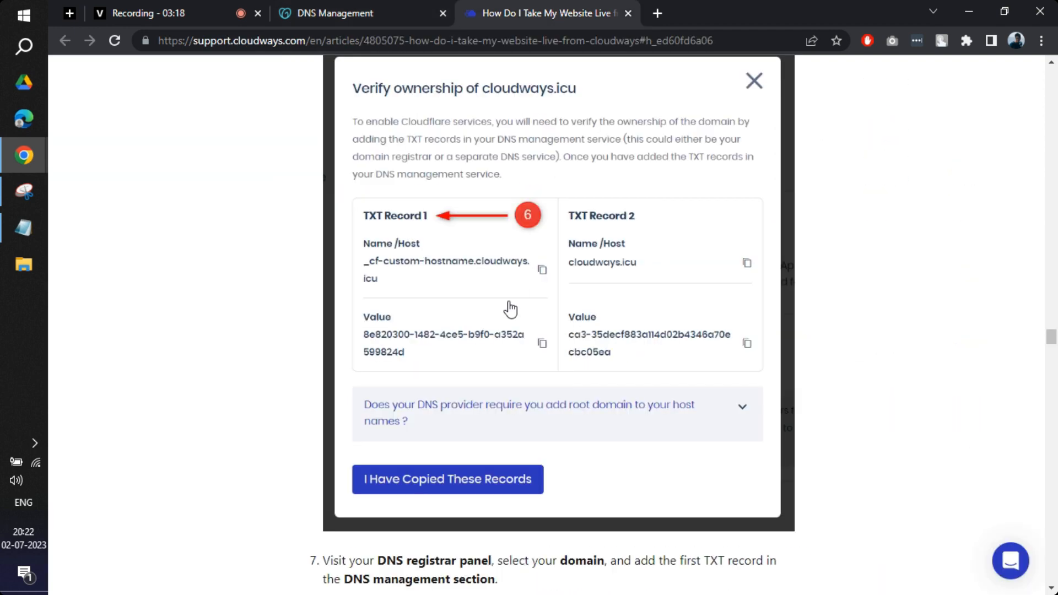
Step: Read the article's instruction about visiting the DNS registrar panel and compare it with the DNS records page in GoDaddy
scroll(507, 306, "down", 5)
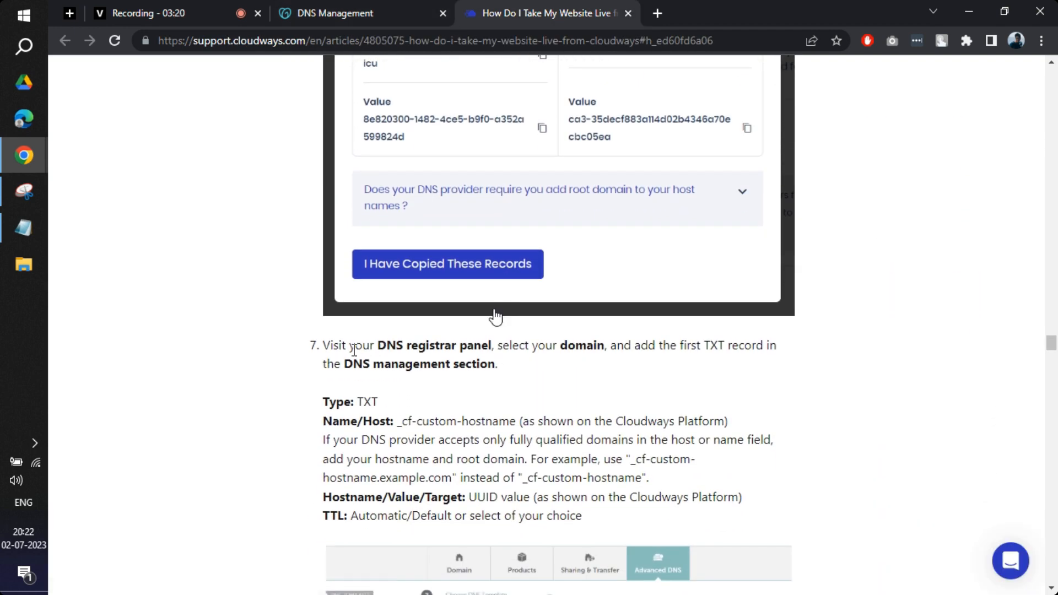
left_click_drag(386, 345, 492, 346)
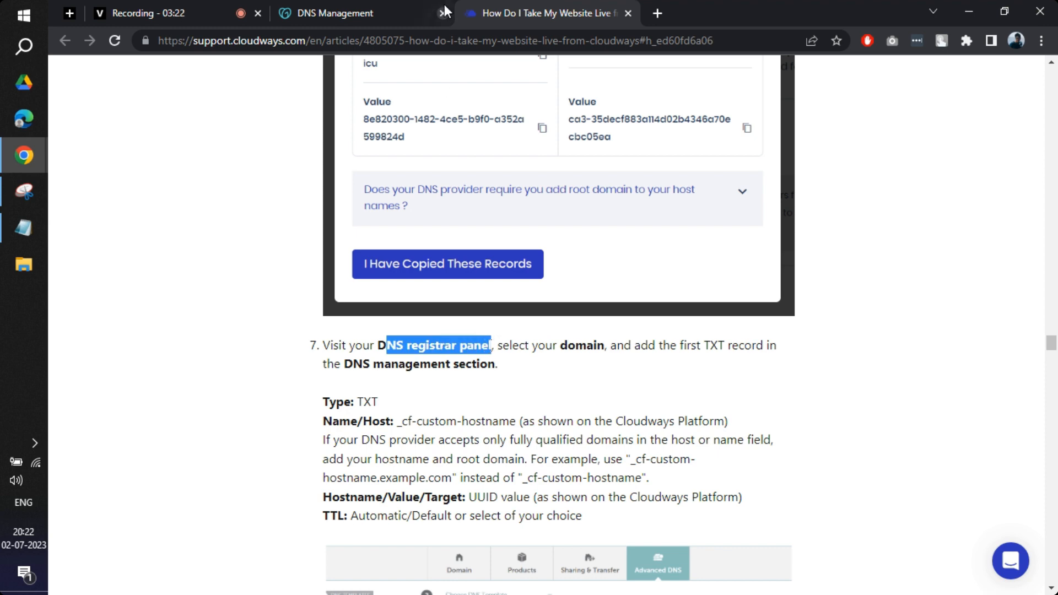
left_click(404, 13)
scroll(430, 297, "up", 4)
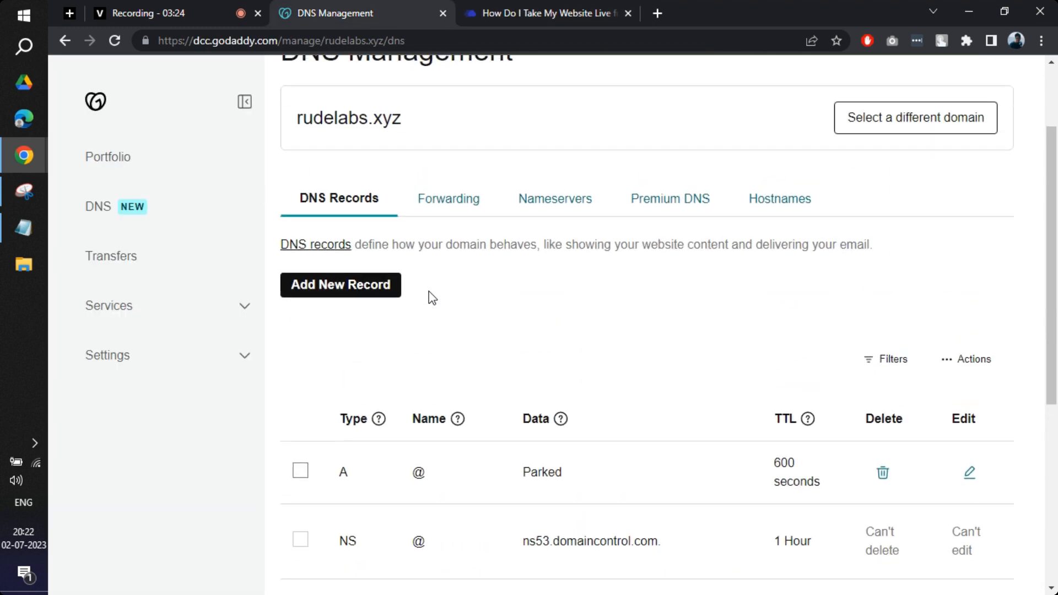
scroll(429, 296, "down", 3)
scroll(428, 296, "up", 1)
scroll(430, 295, "down", 2)
left_click(528, 13)
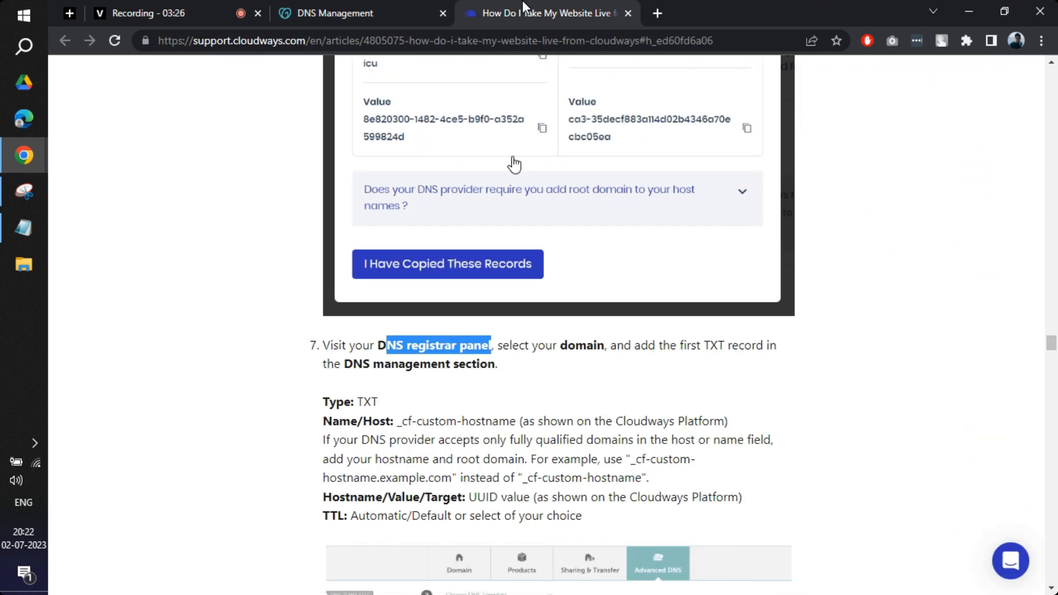
Step: Check the article's domain selection instruction against the domain selected in GoDaddy DNS Management
double_click(560, 349)
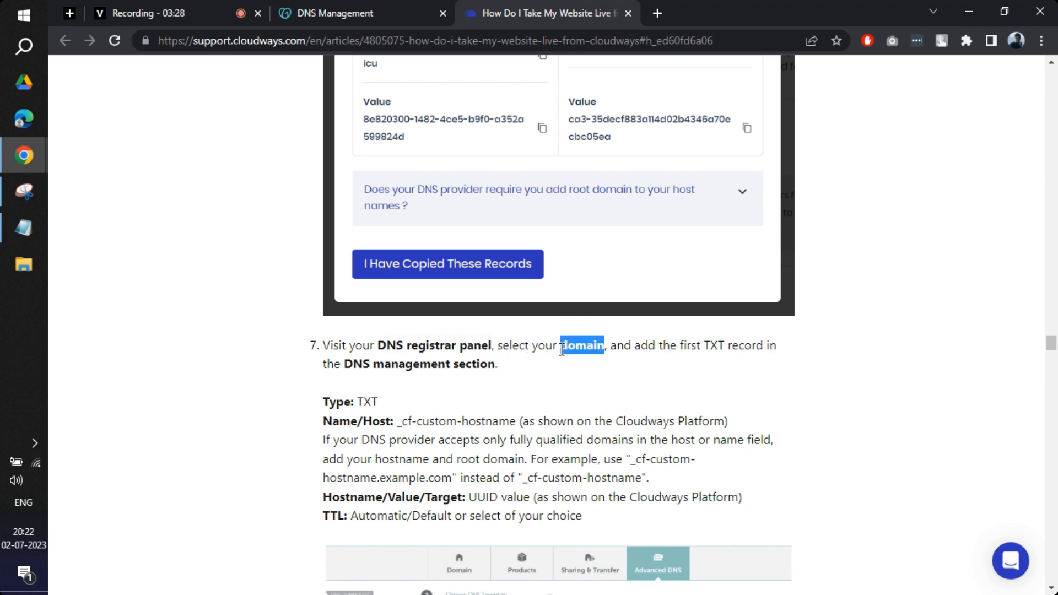
left_click(385, 5)
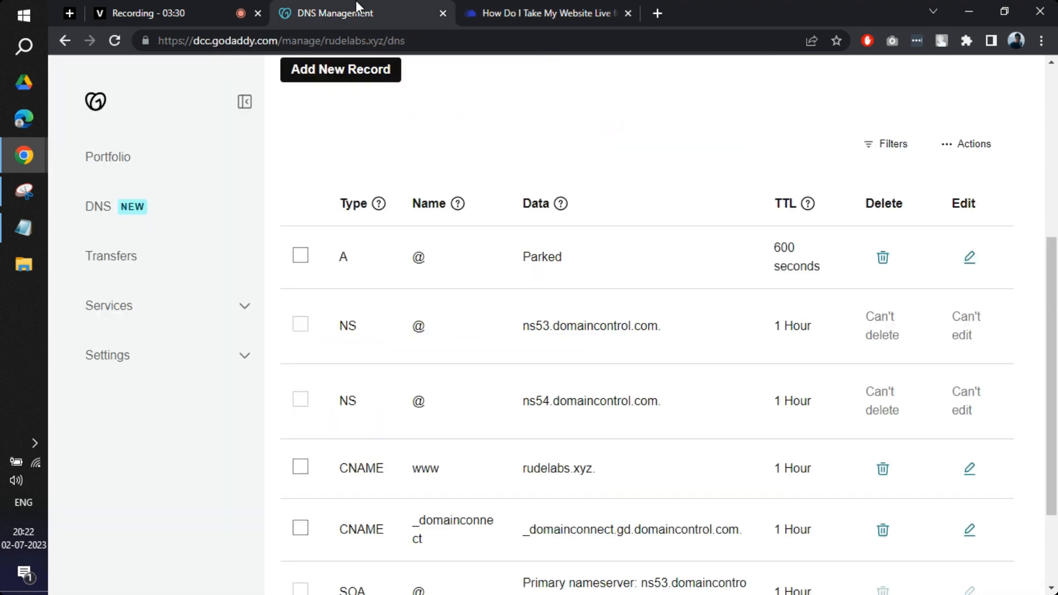
scroll(427, 235, "up", 5)
left_click_drag(429, 234, 373, 231)
double_click(403, 236)
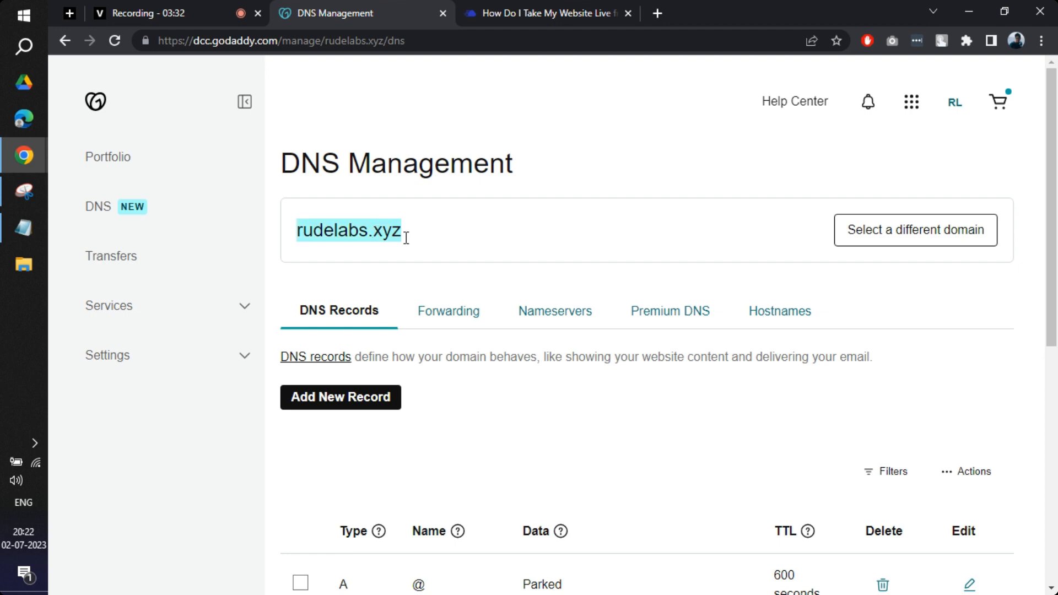
scroll(421, 239, "down", 4)
Step: Return to the Cloudways article and read the type, name, value and TTL instructions for the first TXT record
left_click(546, 13)
scroll(559, 366, "down", 2)
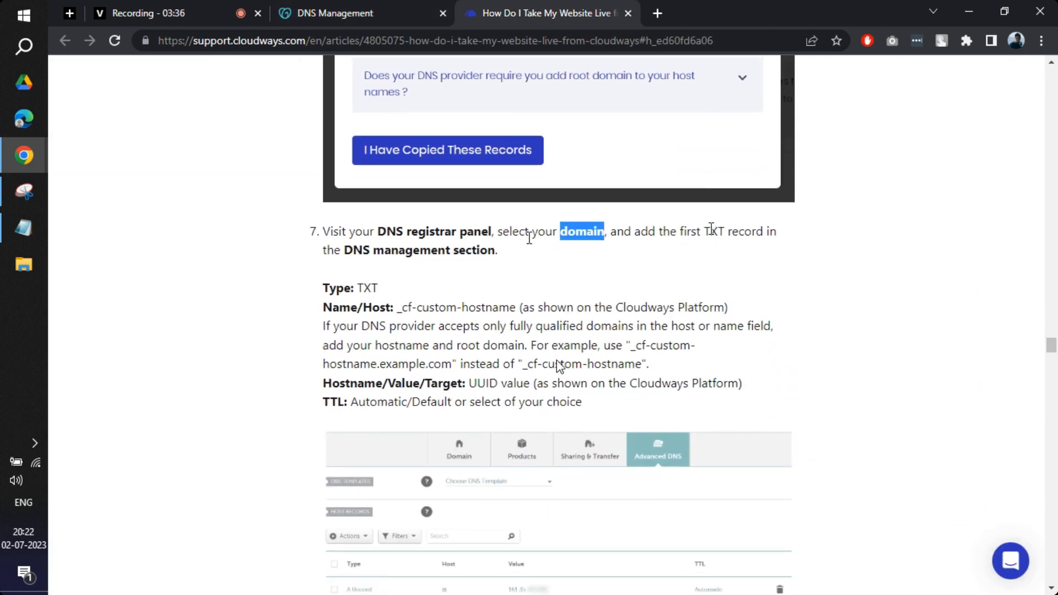
scroll(509, 240, "down", 3)
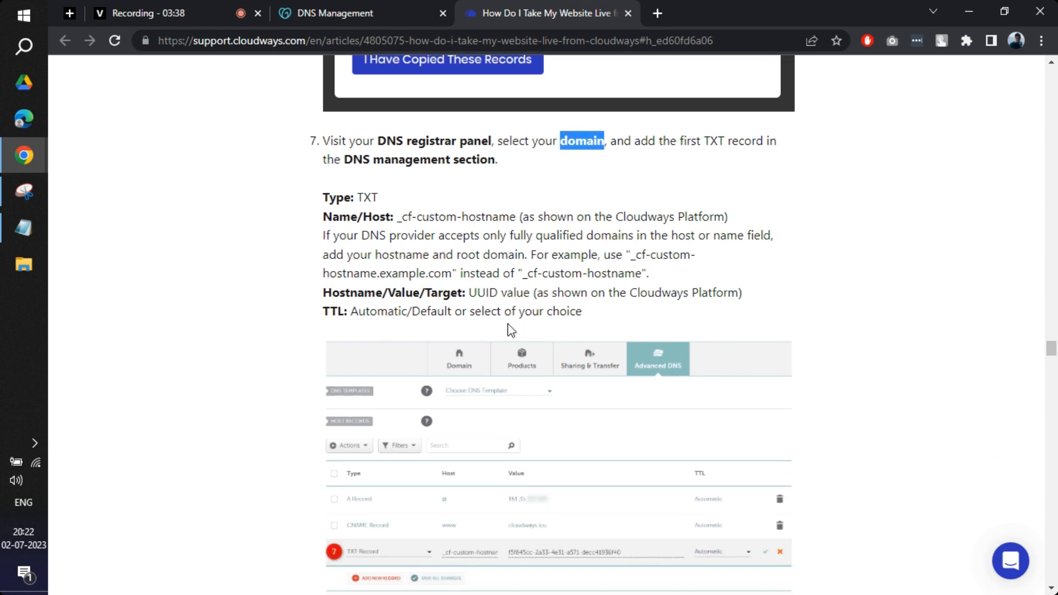
scroll(507, 303, "up", 7)
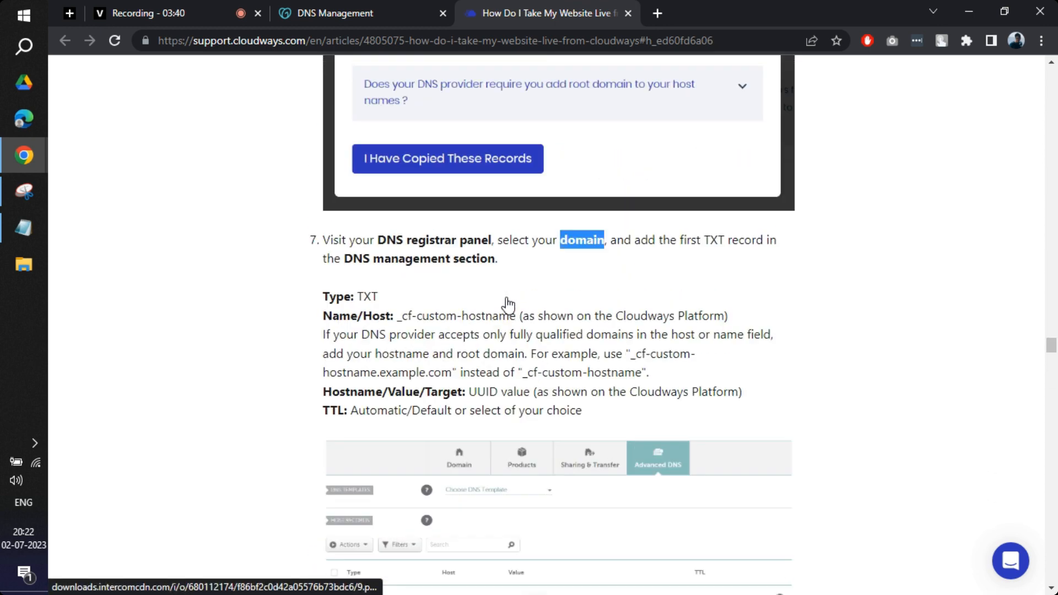
Step: Switch to GoDaddy DNS Management and start a new DNS record of type TXT for rudelabs.xyz
left_click(371, 8)
scroll(490, 293, "up", 1)
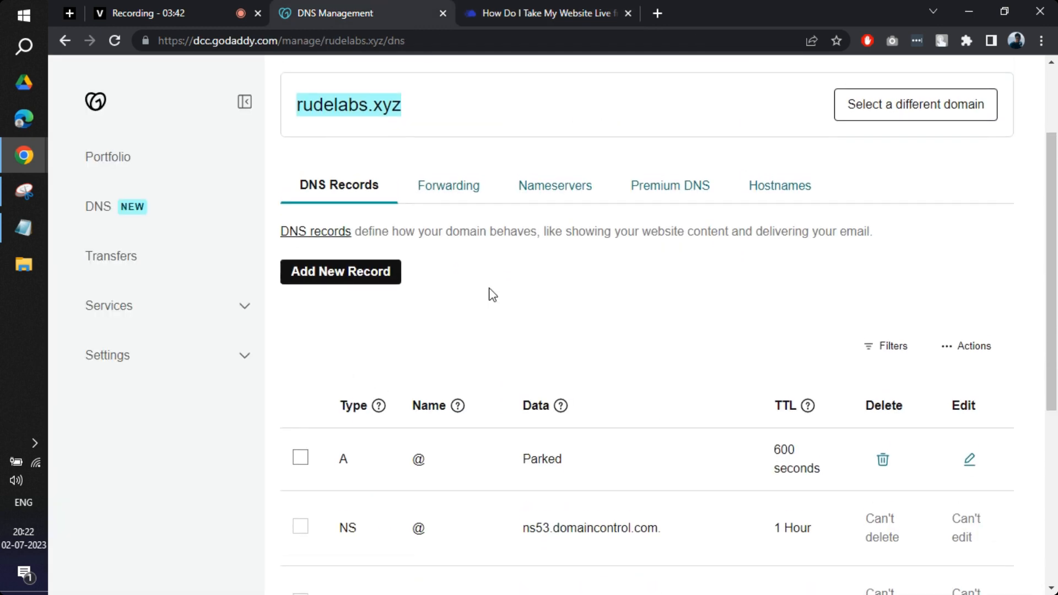
left_click(359, 283)
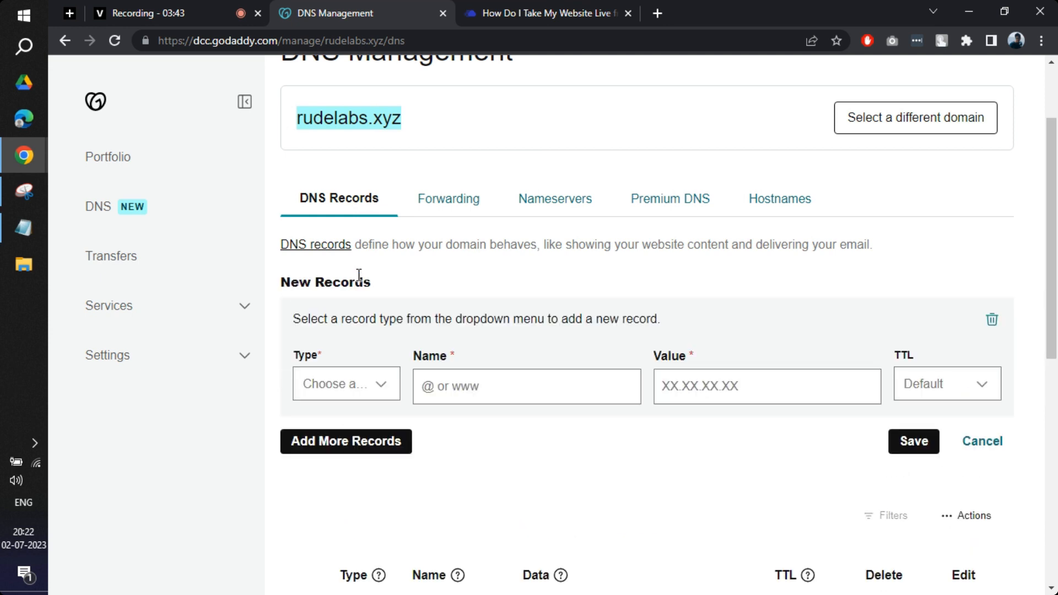
left_click(372, 393)
scroll(359, 485, "down", 1)
left_click(359, 489)
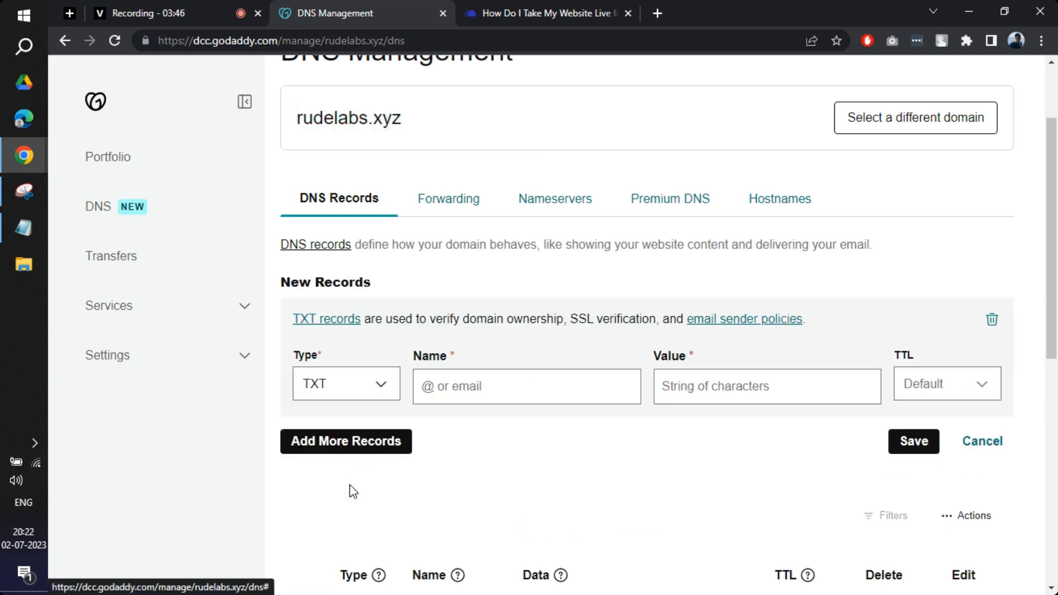
Step: Compare the article's TXT Record 1 details with the new record's fields in GoDaddy and check the TTL options
left_click(523, 12)
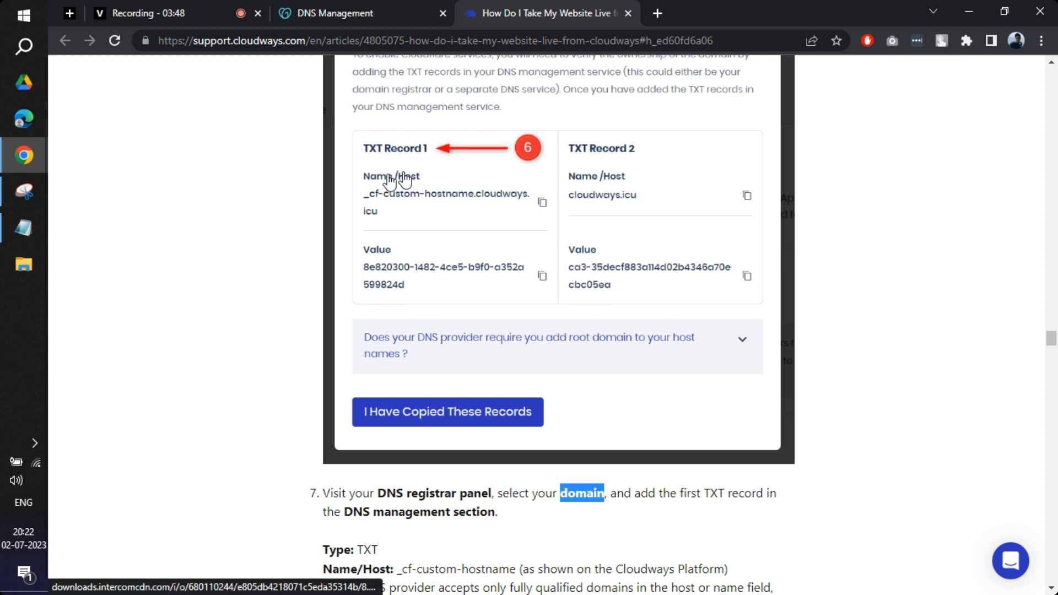
left_click(411, 2)
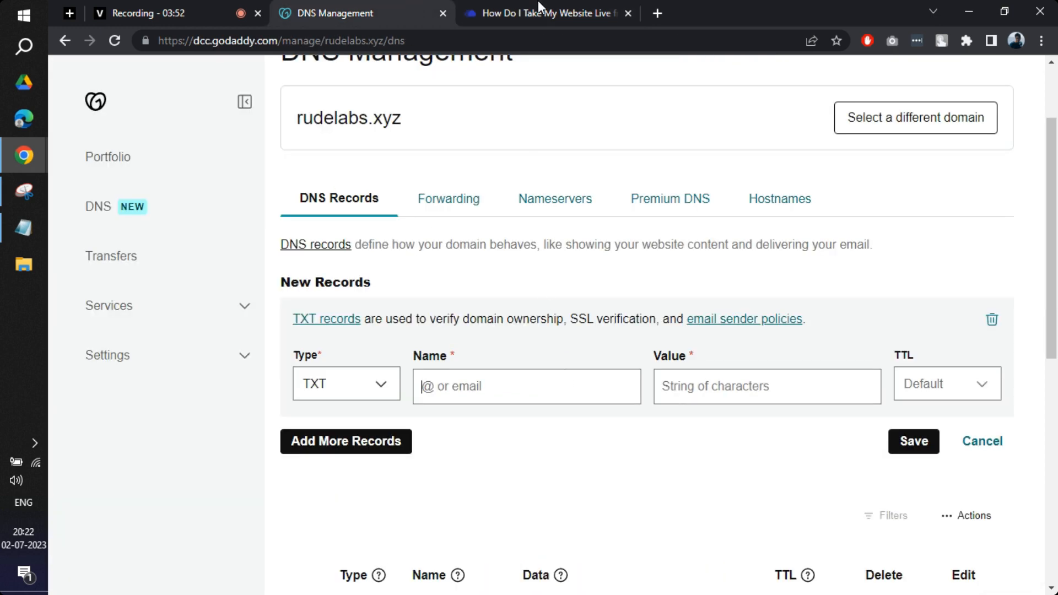
left_click(537, 2)
left_click(388, 1)
left_click(992, 390)
left_click(992, 390)
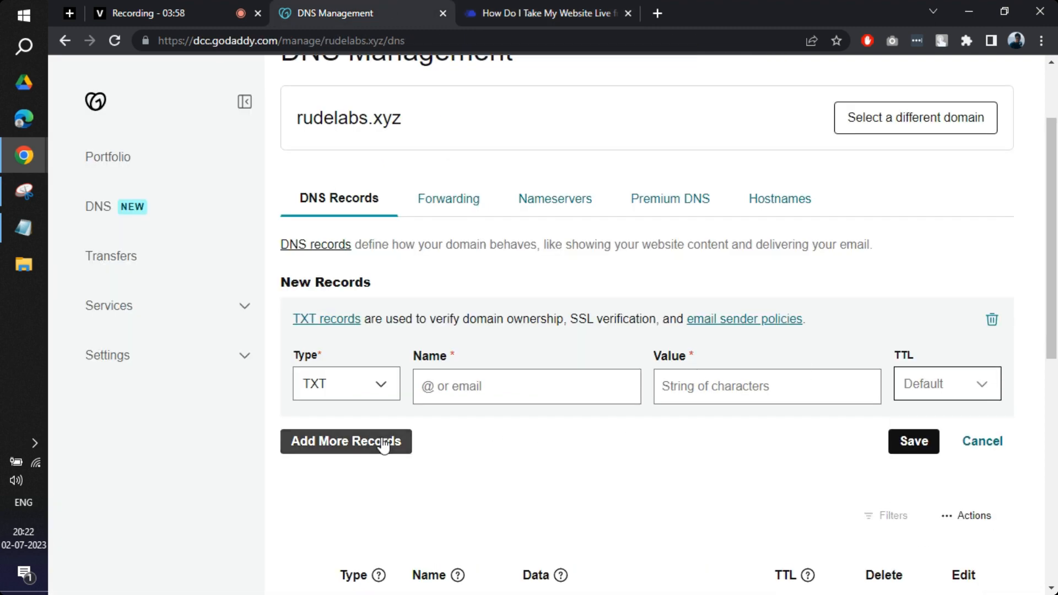
Step: Fill in the TXT record with the name XYZ and the value 123, and save it
left_click(449, 390)
type("XYZ")
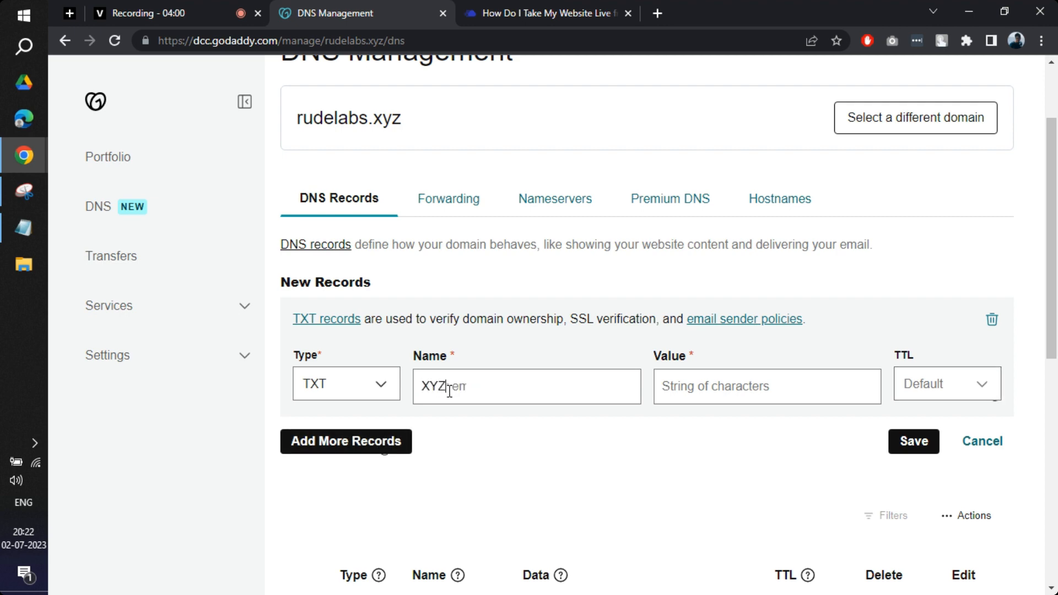
left_click(701, 392)
type("123")
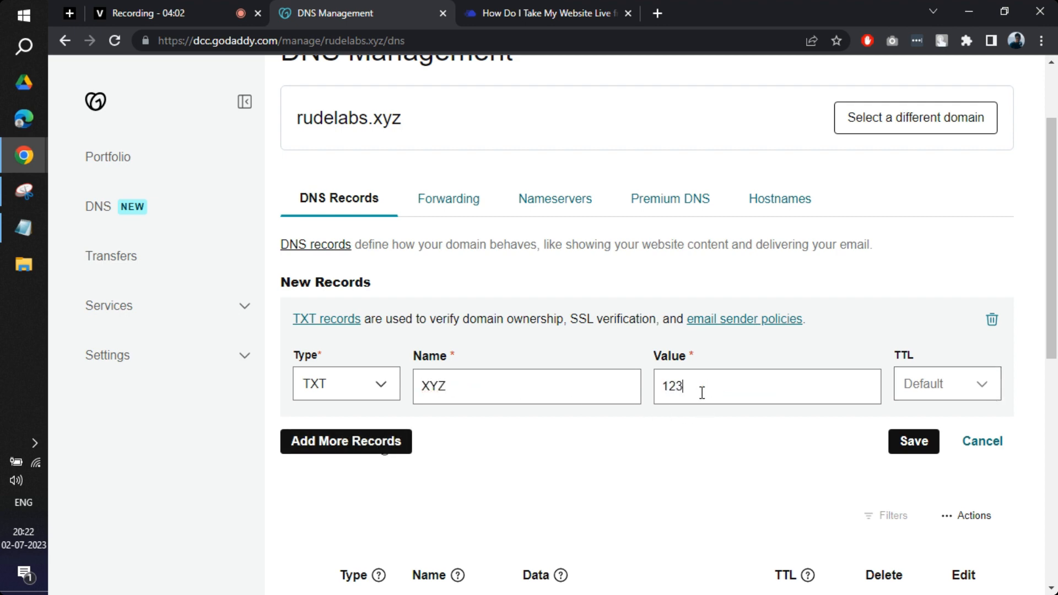
left_click(912, 442)
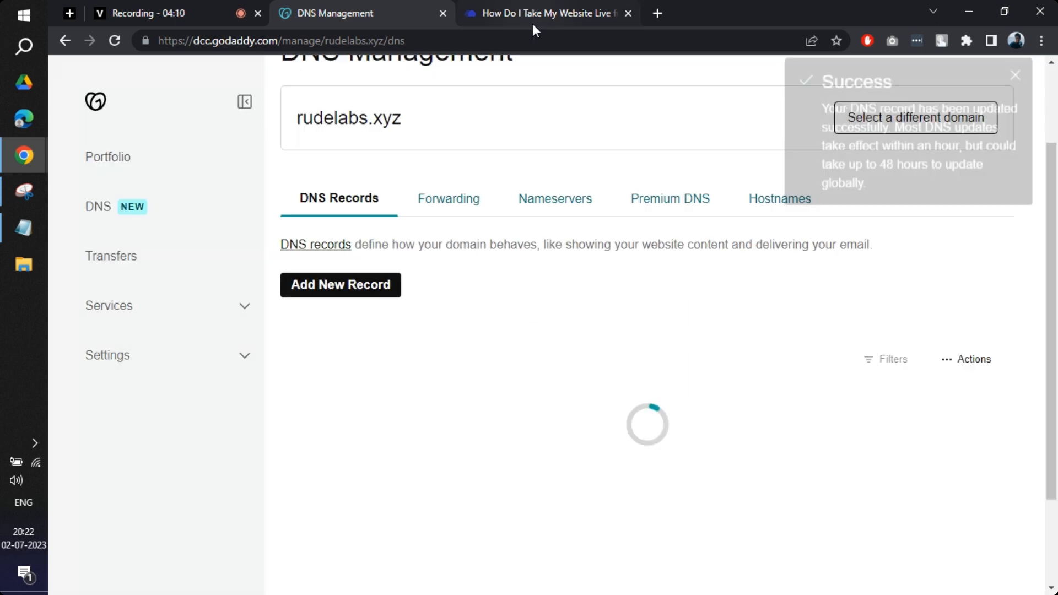
Step: Switch to the Cloudways article and read the instructions for adding the second TXT record and verifying domain ownership
left_click(532, 22)
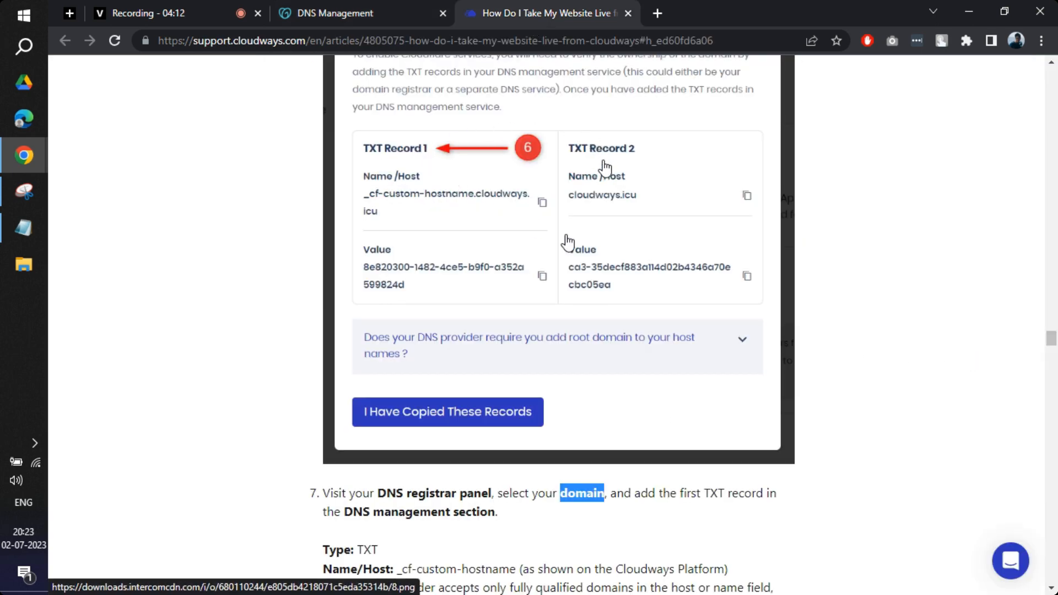
scroll(606, 168, "down", 8)
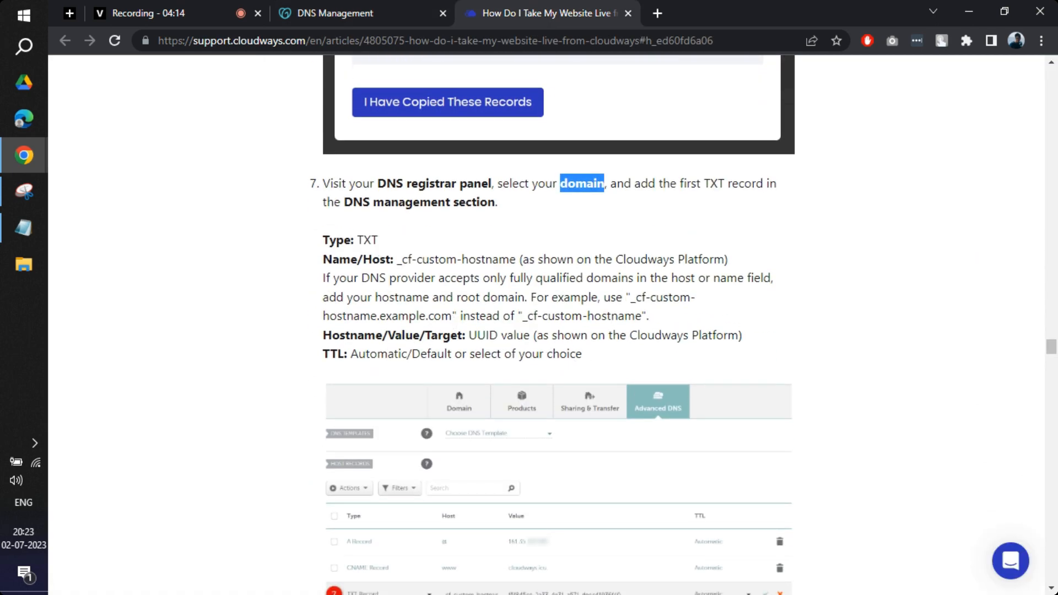
scroll(544, 355, "down", 6)
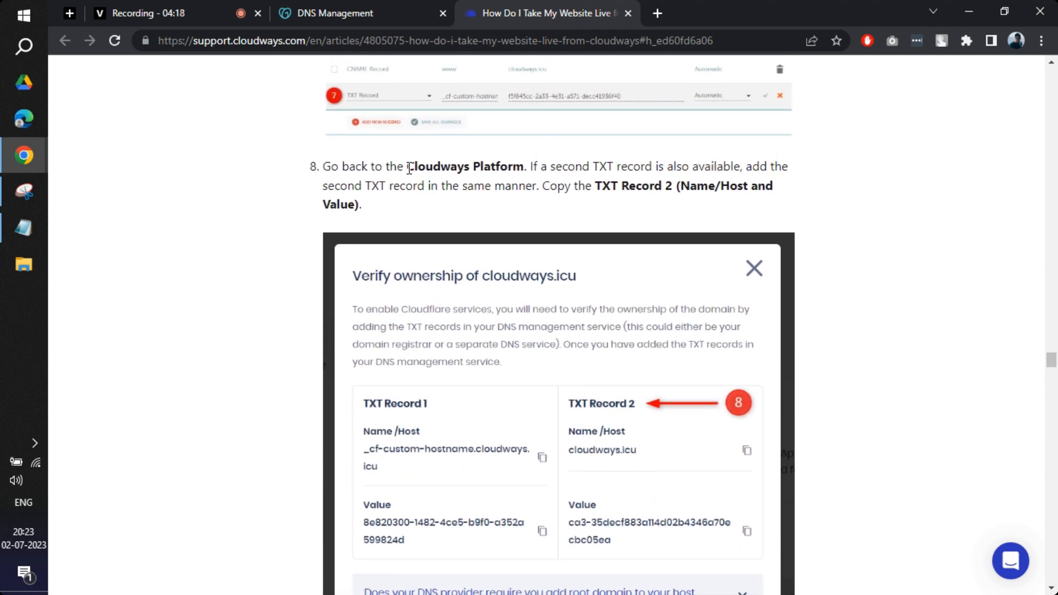
left_click_drag(409, 168, 541, 166)
double_click(604, 166)
scroll(630, 208, "down", 7)
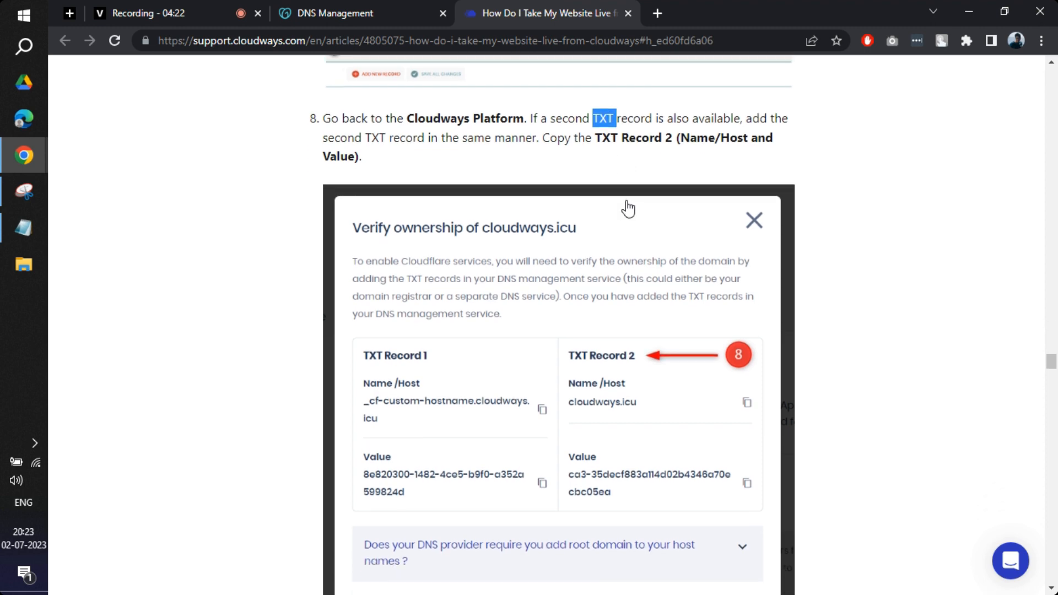
scroll(633, 310, "down", 1)
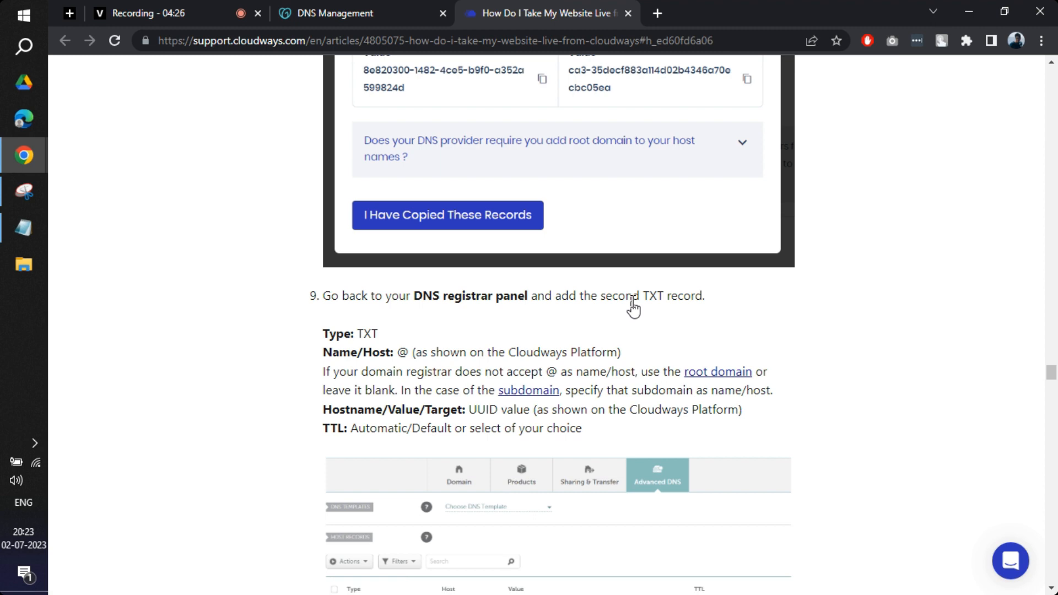
scroll(633, 300, "down", 3)
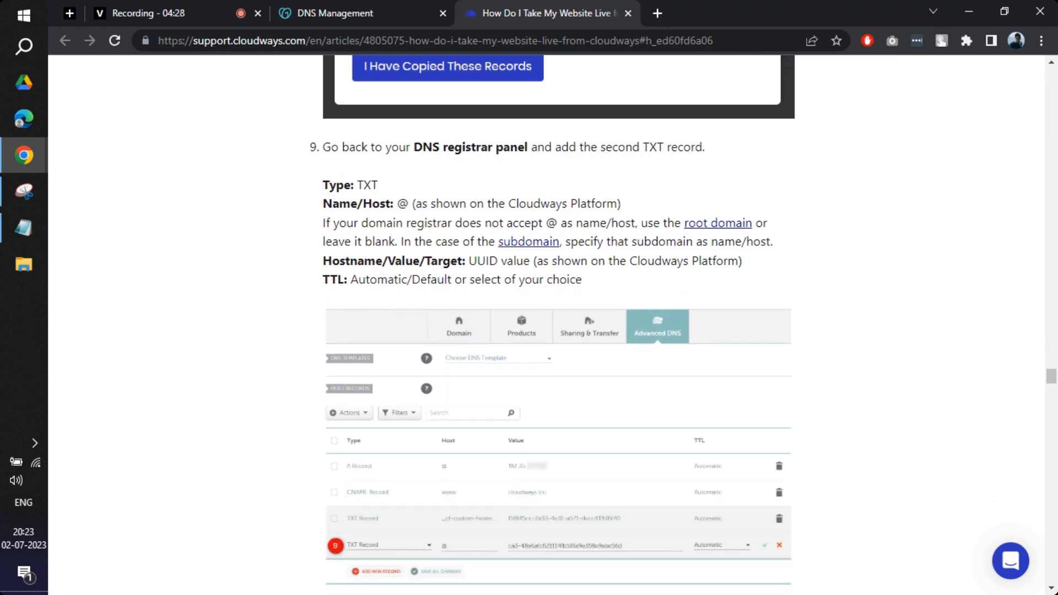
scroll(634, 300, "down", 6)
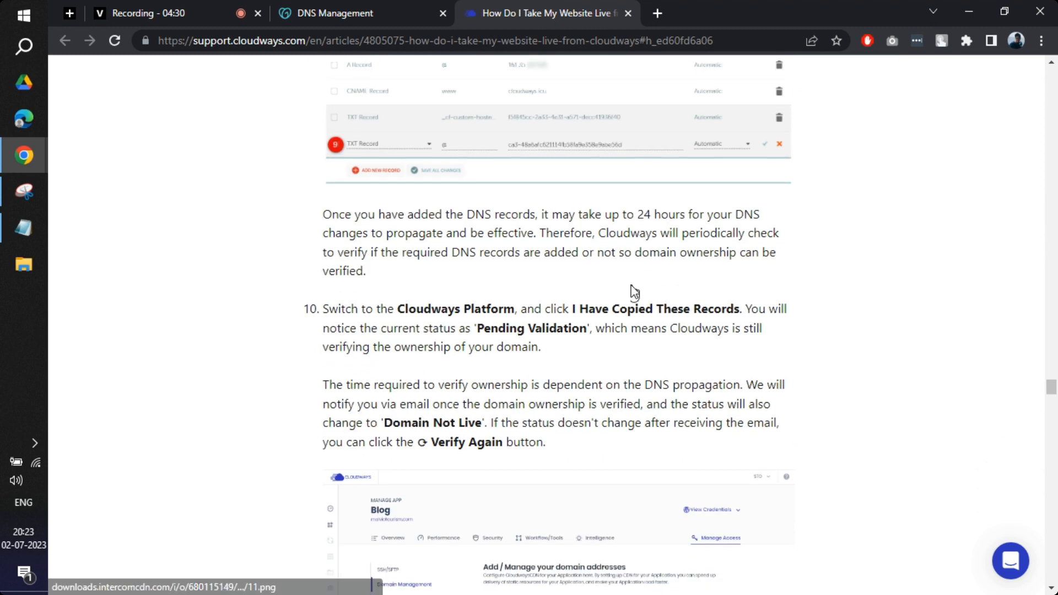
scroll(634, 292, "down", 1)
scroll(634, 292, "down", 4)
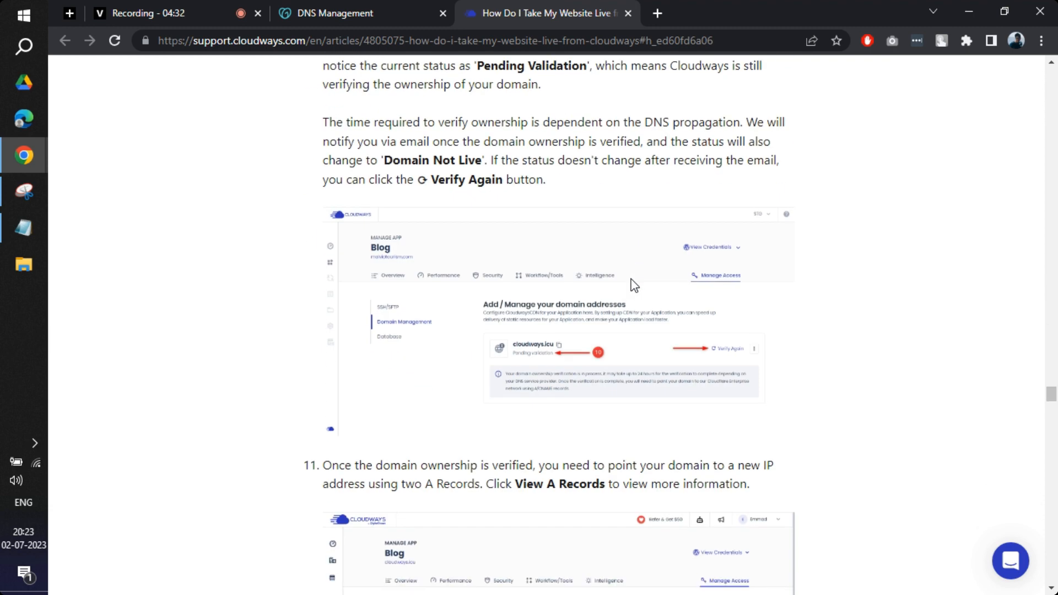
Step: Switch to GoDaddy DNS Management and review the updated DNS records list of rudelabs.xyz
left_click(352, 12)
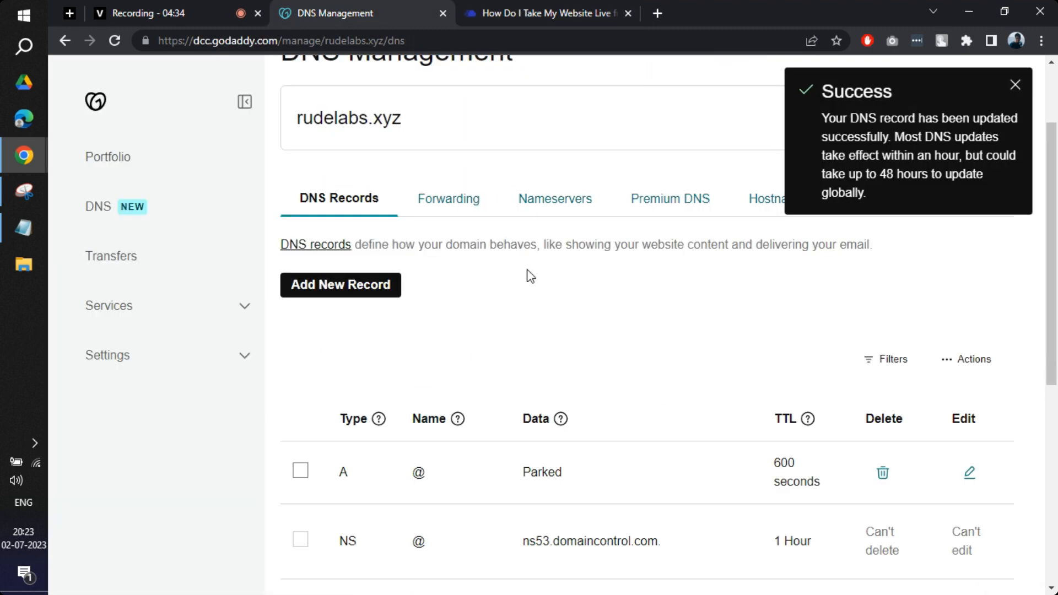
scroll(507, 337, "down", 3)
scroll(507, 338, "up", 2)
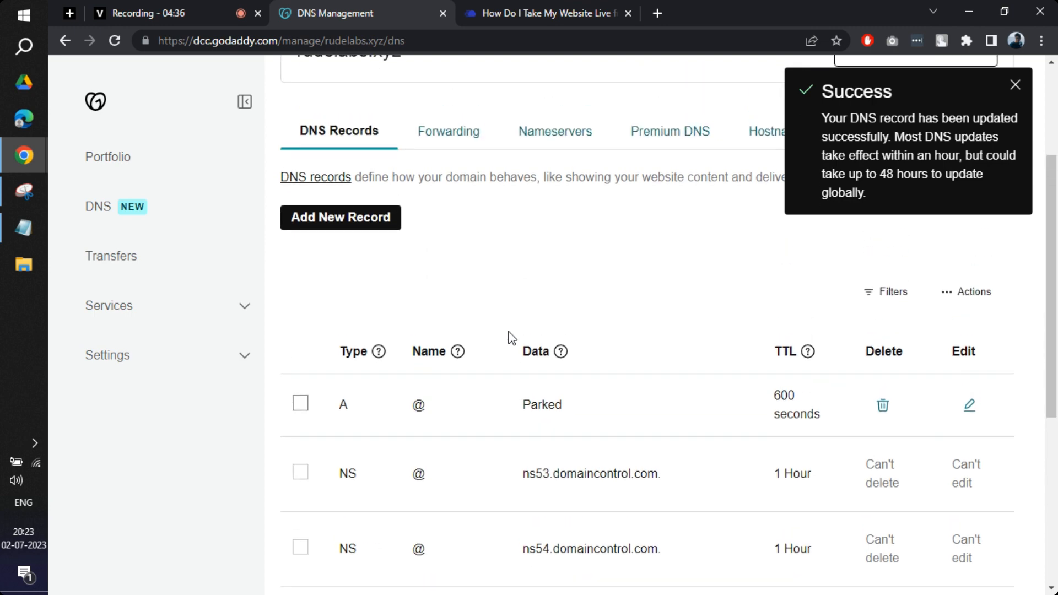
scroll(505, 305, "down", 5)
scroll(527, 325, "down", 2)
scroll(525, 324, "up", 3)
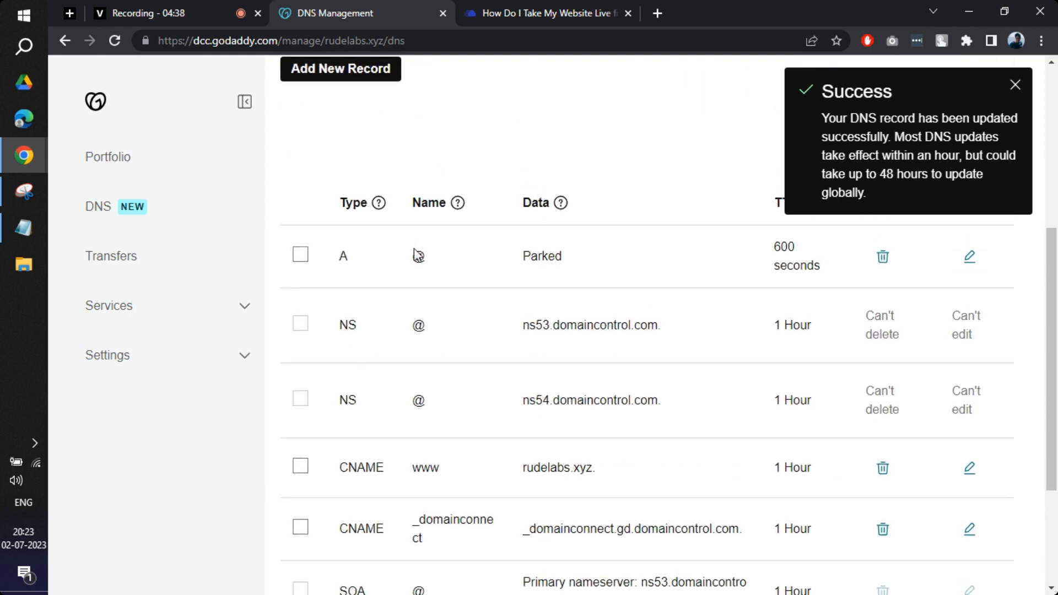
scroll(386, 493, "down", 1)
scroll(385, 498, "down", 2)
Step: Return to the Cloudways article and read the instructions for viewing, copying and adding the two A records
left_click(545, 12)
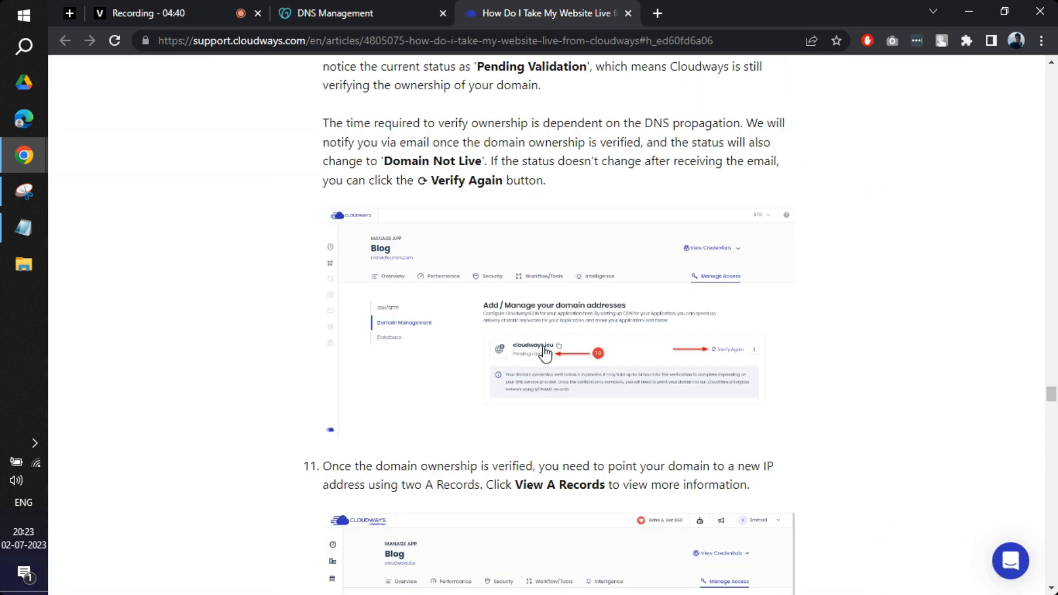
scroll(537, 361, "down", 4)
scroll(532, 414, "down", 1)
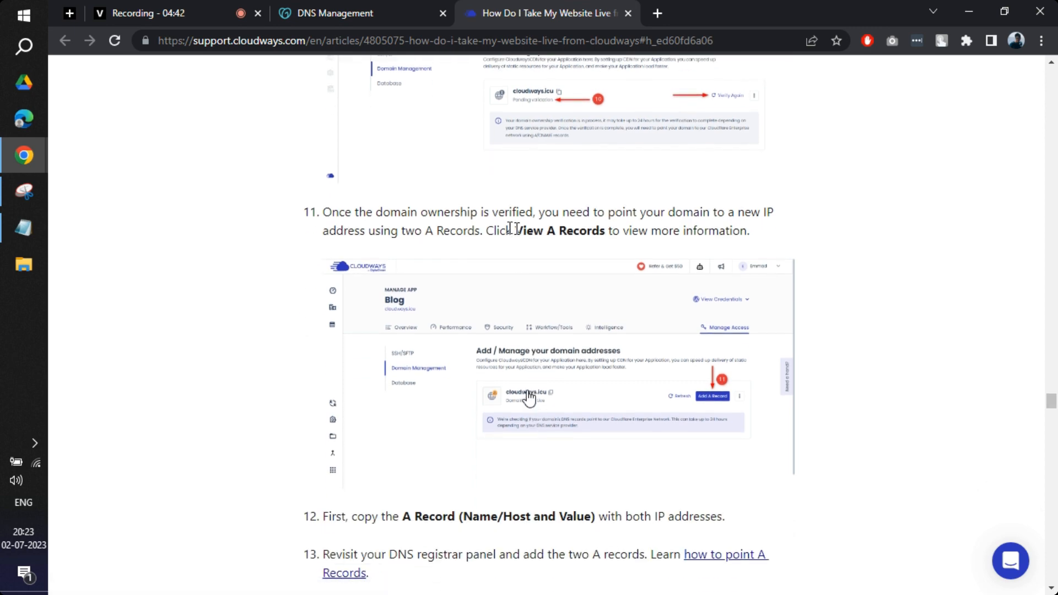
left_click_drag(513, 227, 608, 226)
scroll(608, 226, "down", 5)
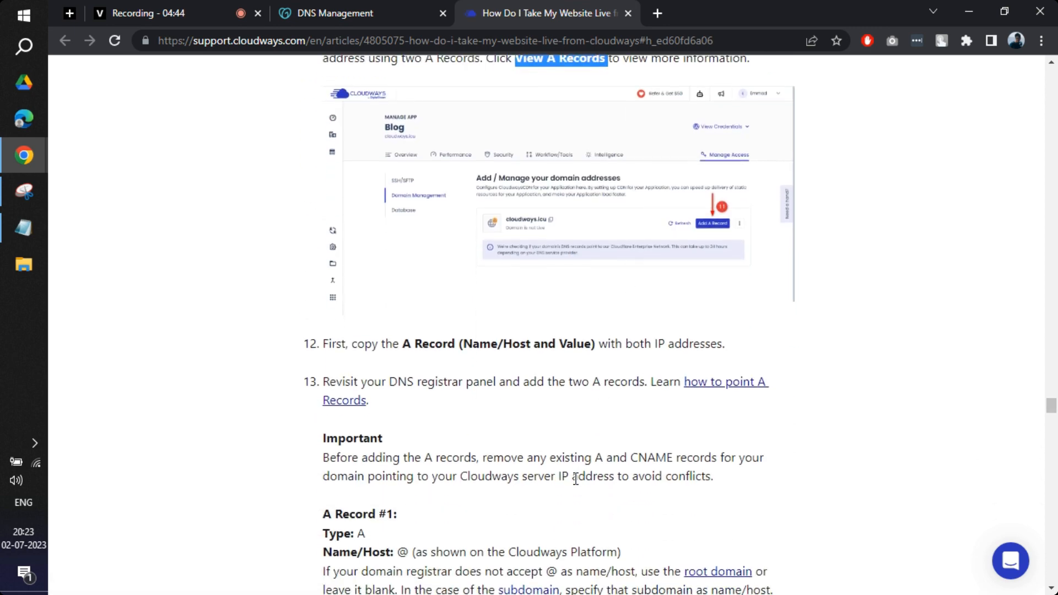
scroll(574, 478, "down", 3)
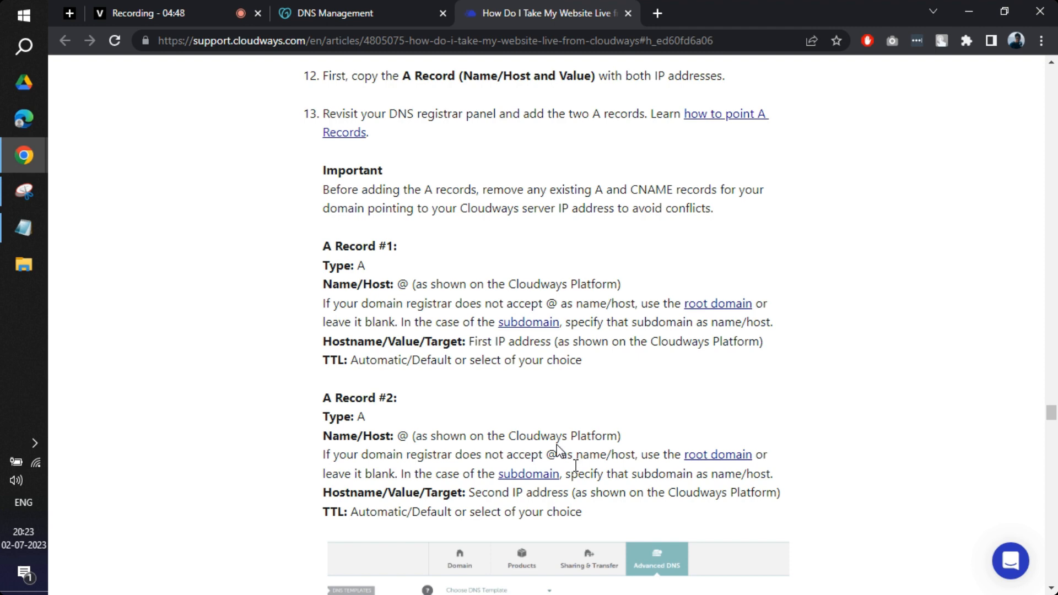
scroll(557, 446, "down", 2)
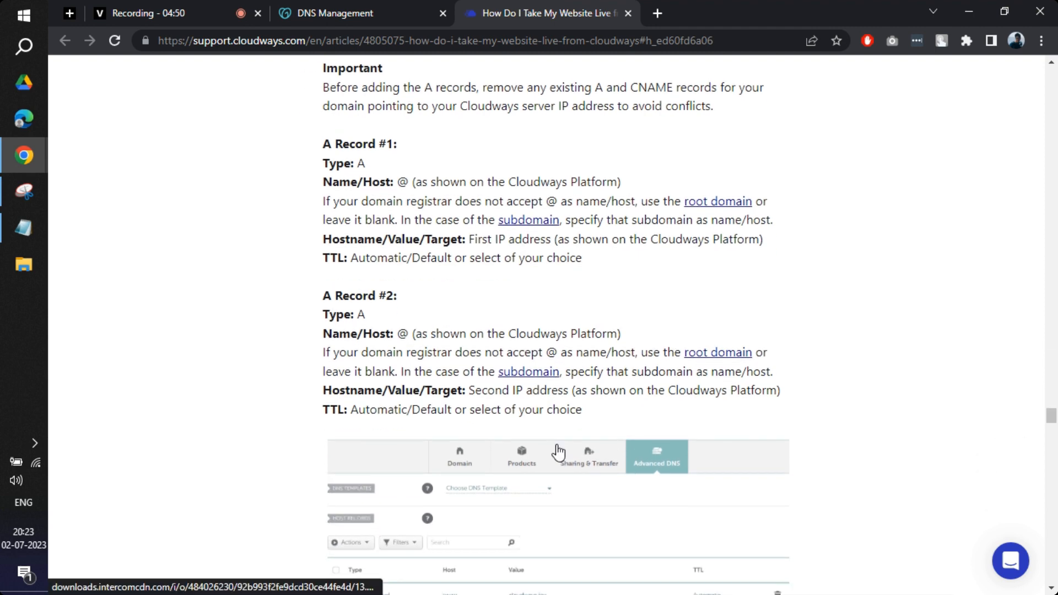
Step: Highlight the article's note about removing existing A and CNAME records, and select the A record and both CNAME records in GoDaddy DNS Management
scroll(558, 452, "up", 2)
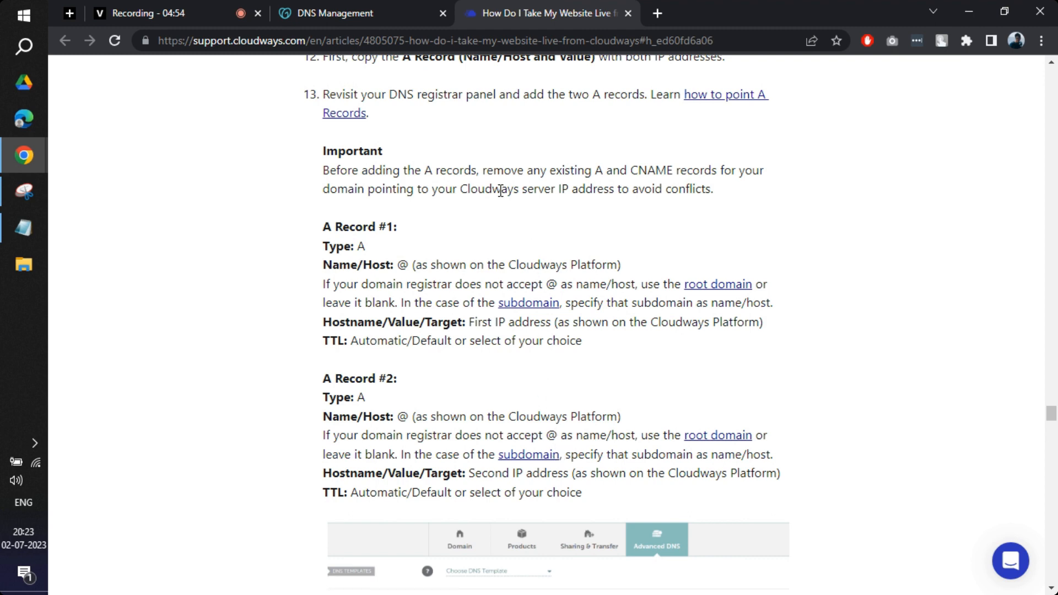
left_click_drag(424, 171, 649, 179)
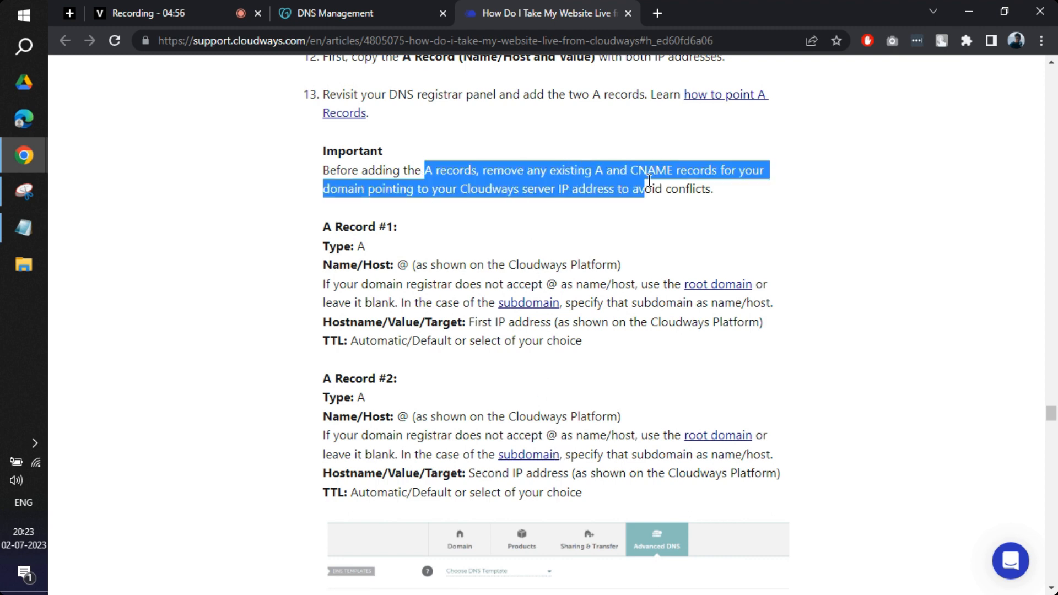
left_click(435, 6)
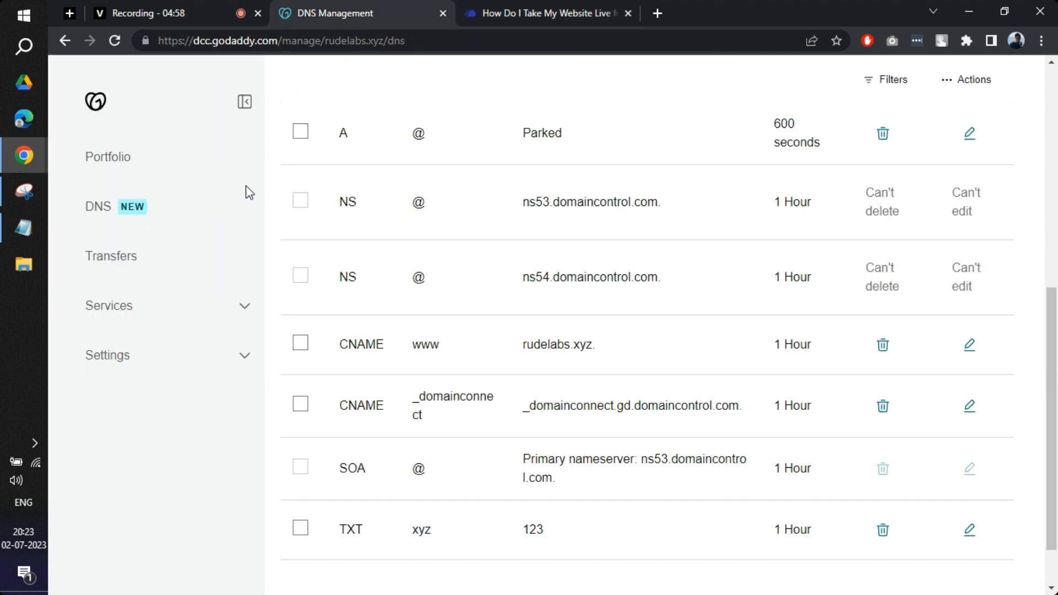
left_click(302, 343)
left_click(301, 406)
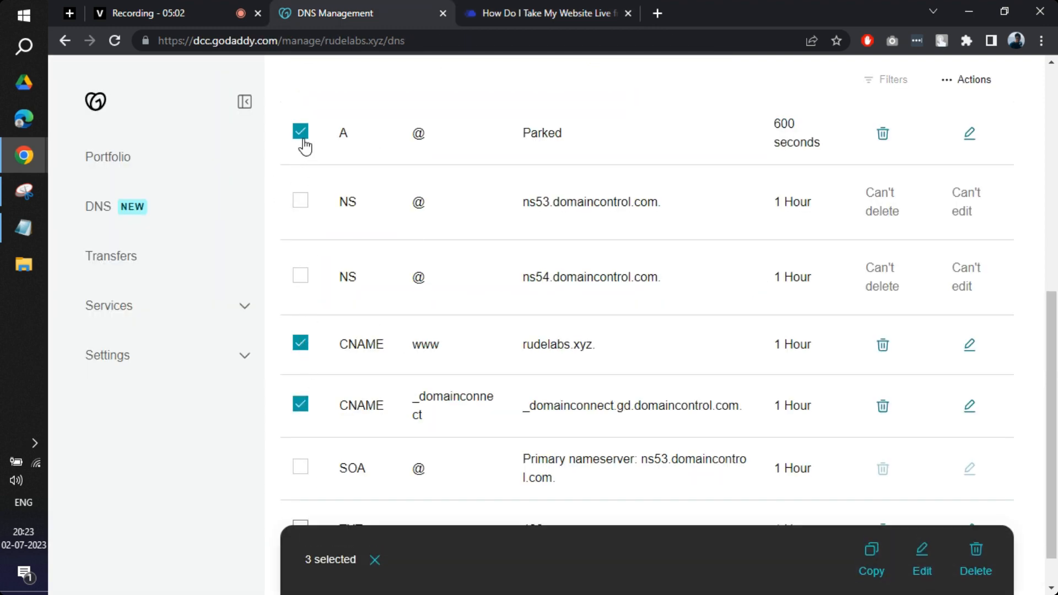
scroll(359, 341, "down", 1)
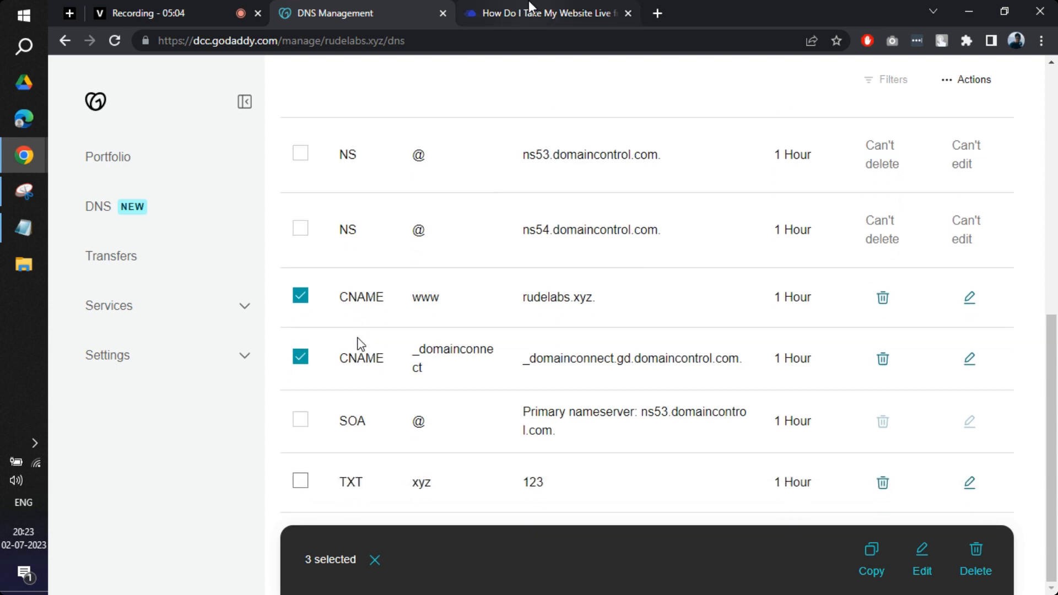
Step: Return to the Cloudways article and read the remaining instructions on the www CNAME record, DNS propagation and the domain's live status, and select the article's URL
left_click(504, 6)
scroll(548, 372, "down", 2)
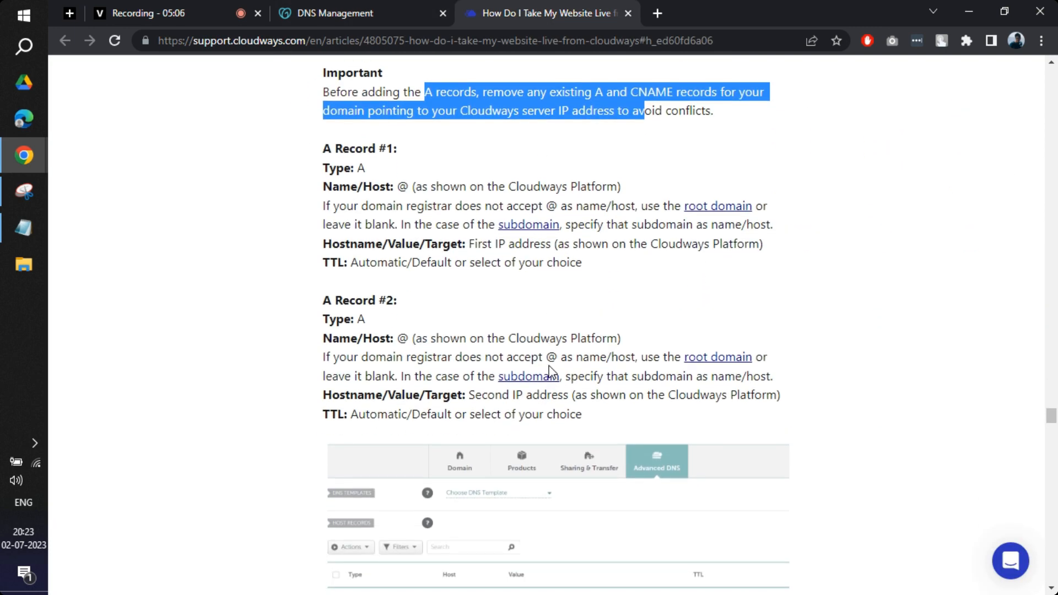
scroll(550, 368, "down", 12)
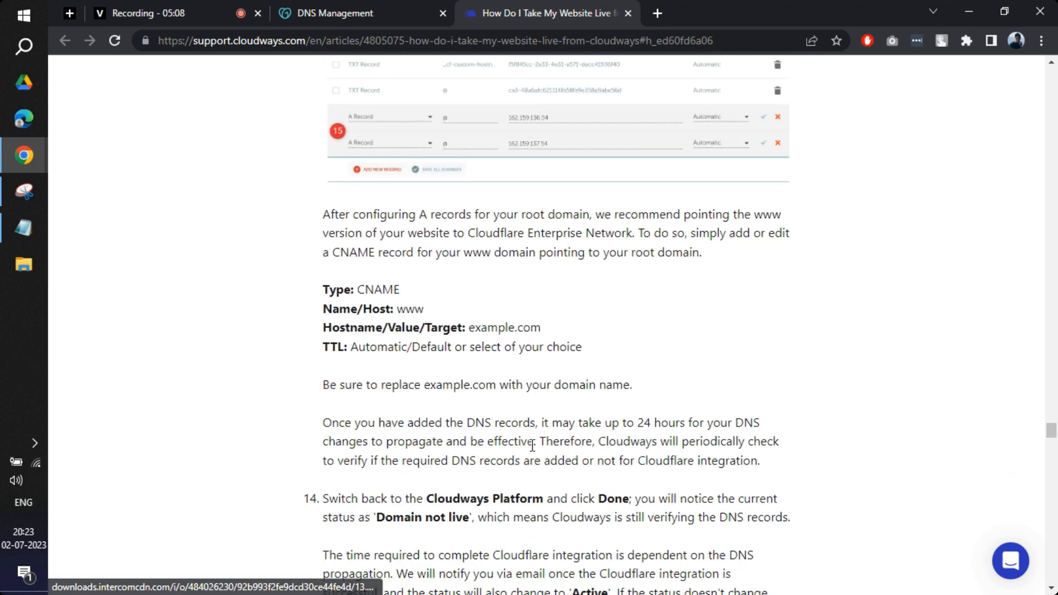
scroll(532, 443, "down", 11)
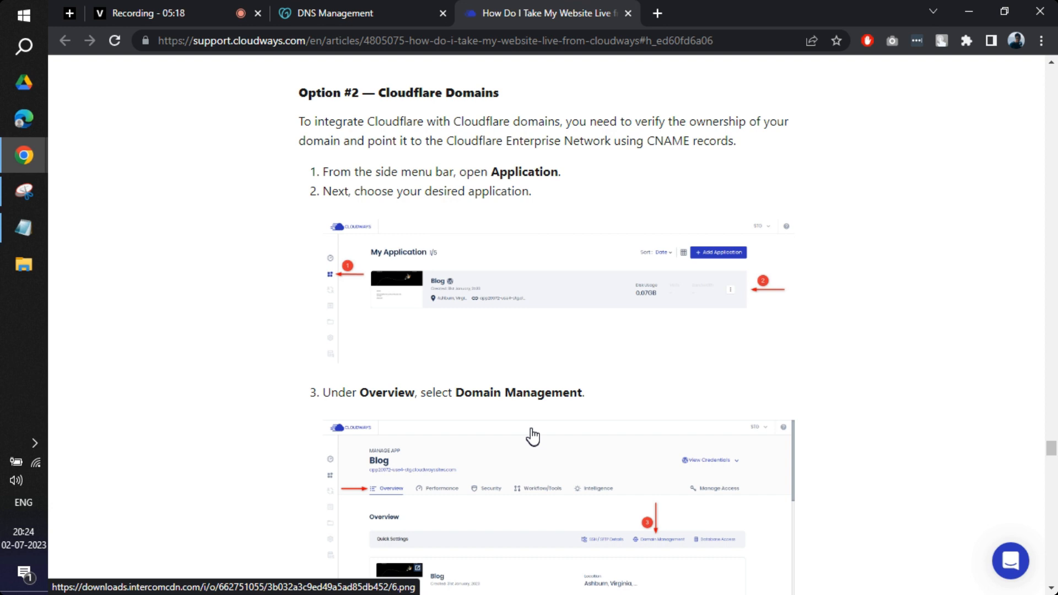
scroll(532, 437, "up", 2)
scroll(532, 437, "down", 3)
scroll(532, 435, "up", 10)
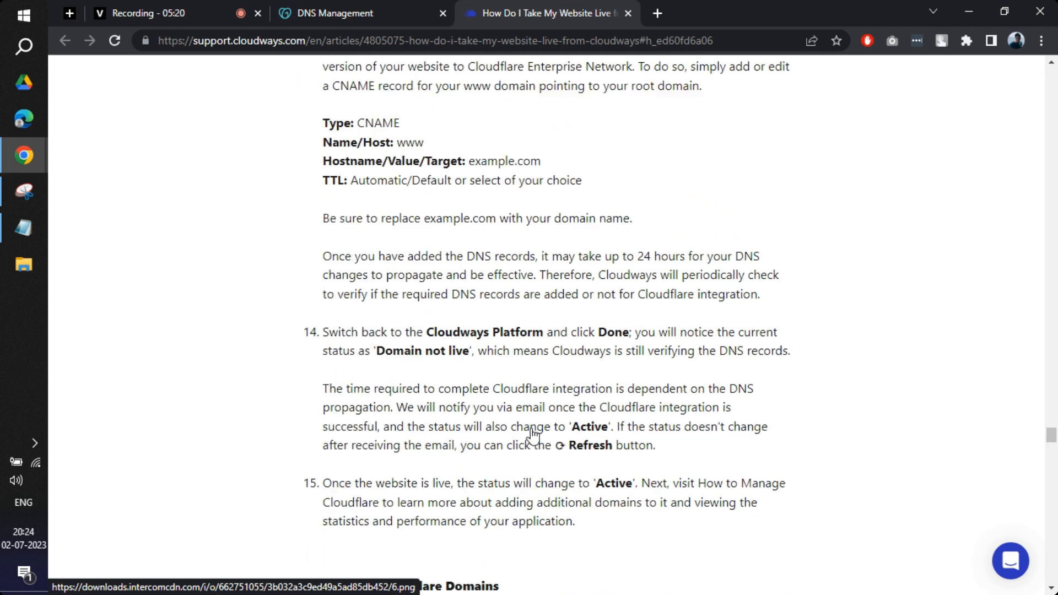
scroll(532, 435, "up", 1)
left_click(308, 44)
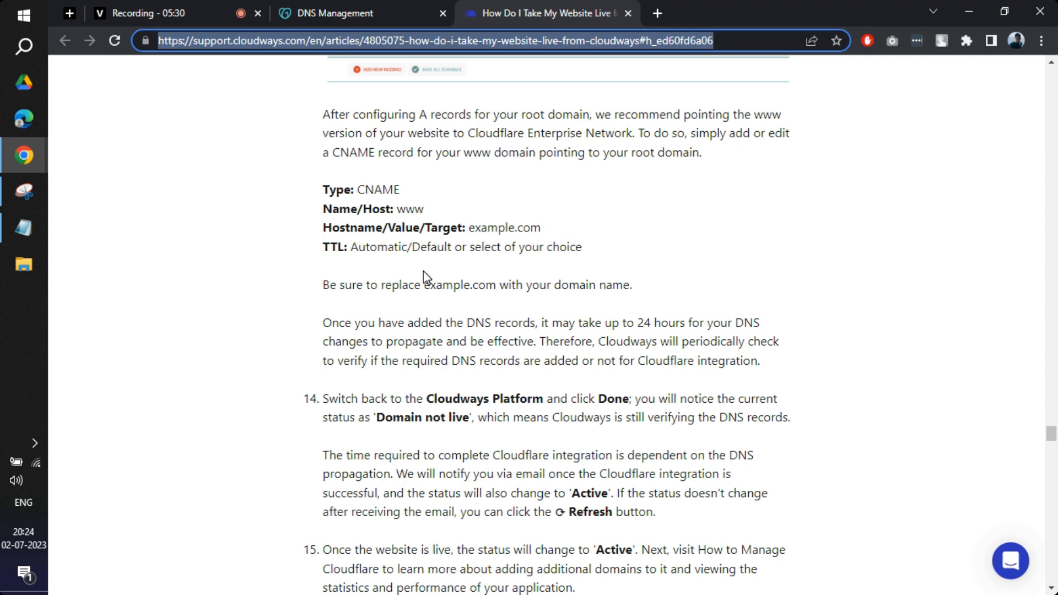
Step: Switch back to GoDaddy DNS Management and delete the TXT record named xyz
left_click(333, 12)
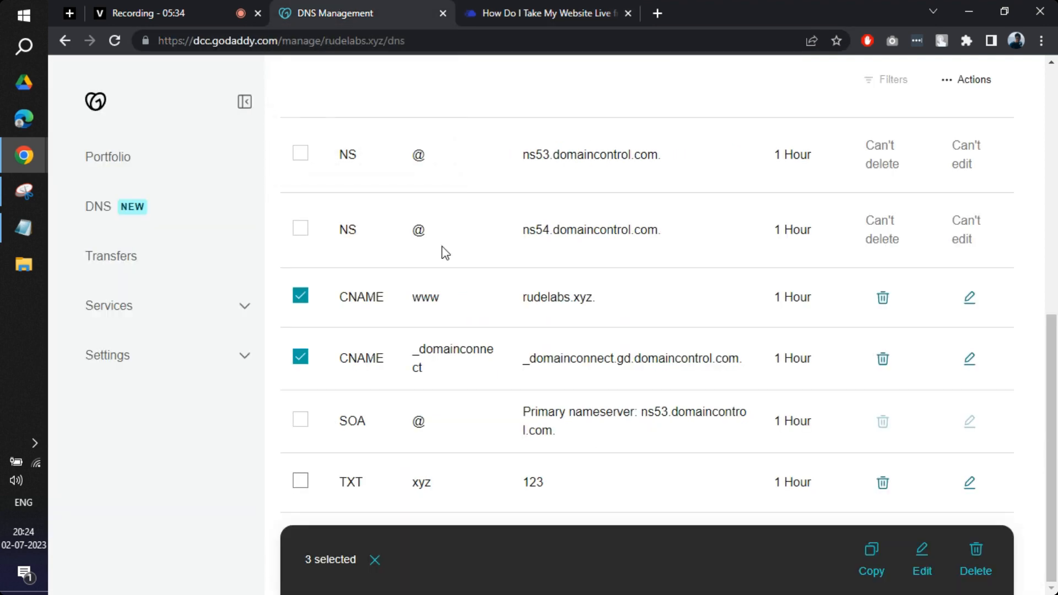
left_click(883, 485)
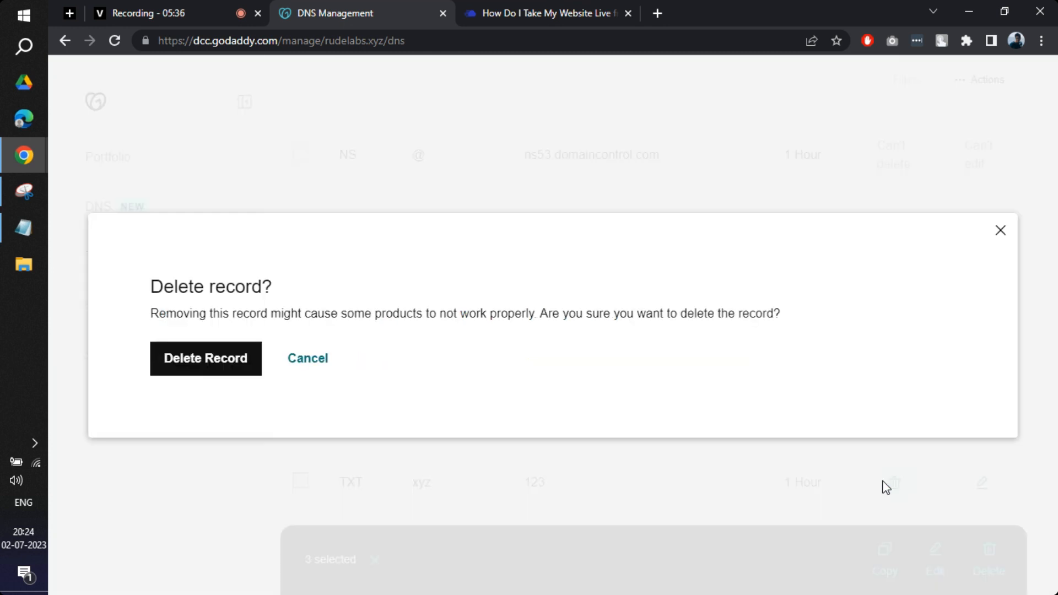
left_click(199, 370)
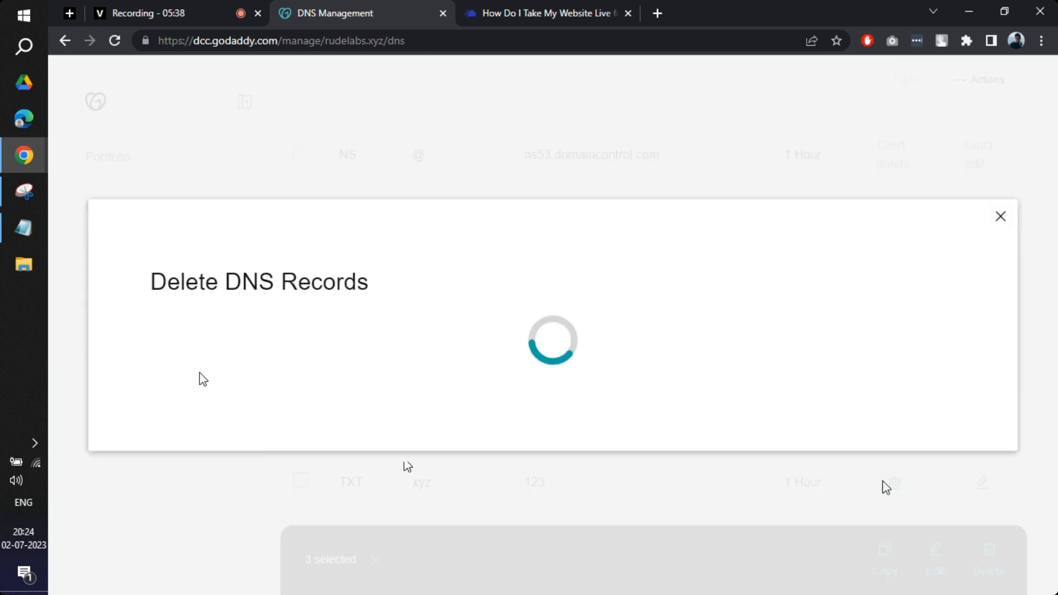